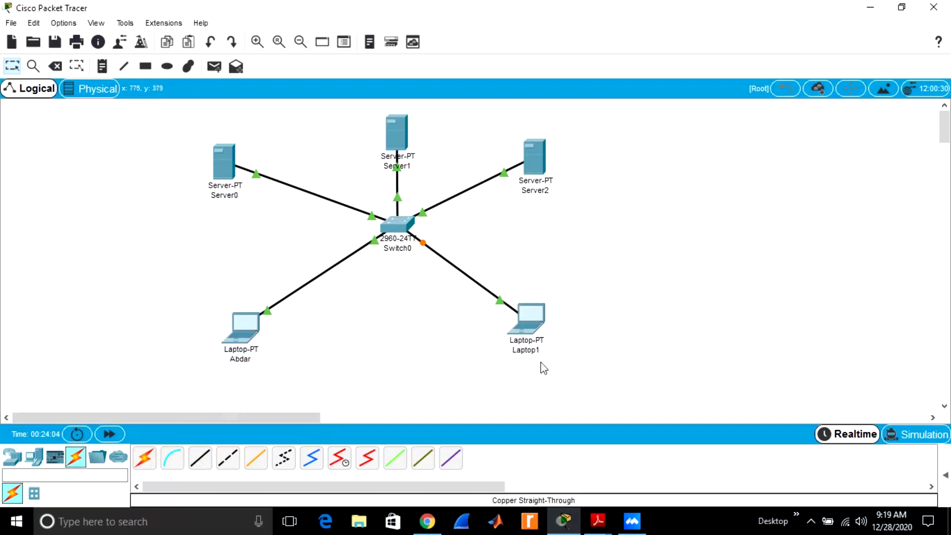
Rename the second laptop on the canvas after its user
left_click(534, 350)
left_click_drag(540, 351, 505, 352)
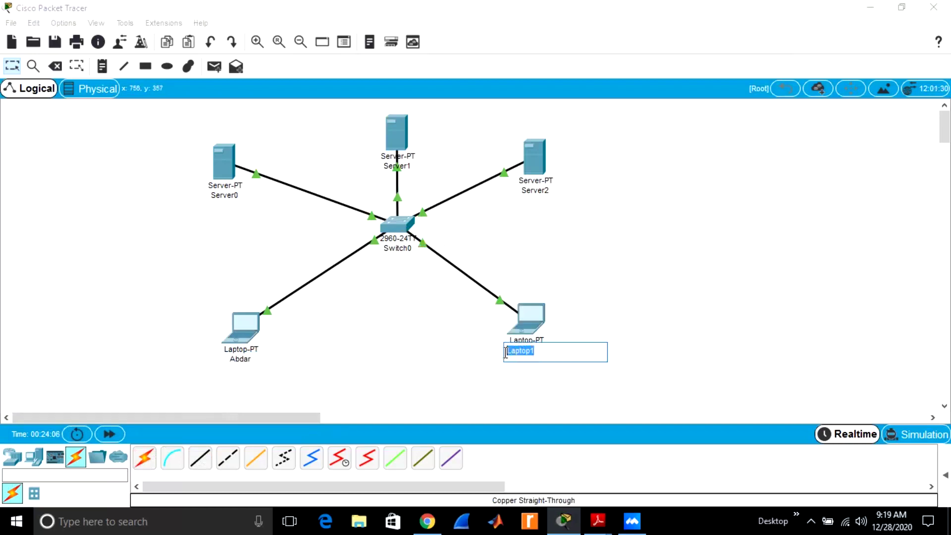
key("BackSpace")
type("ismail")
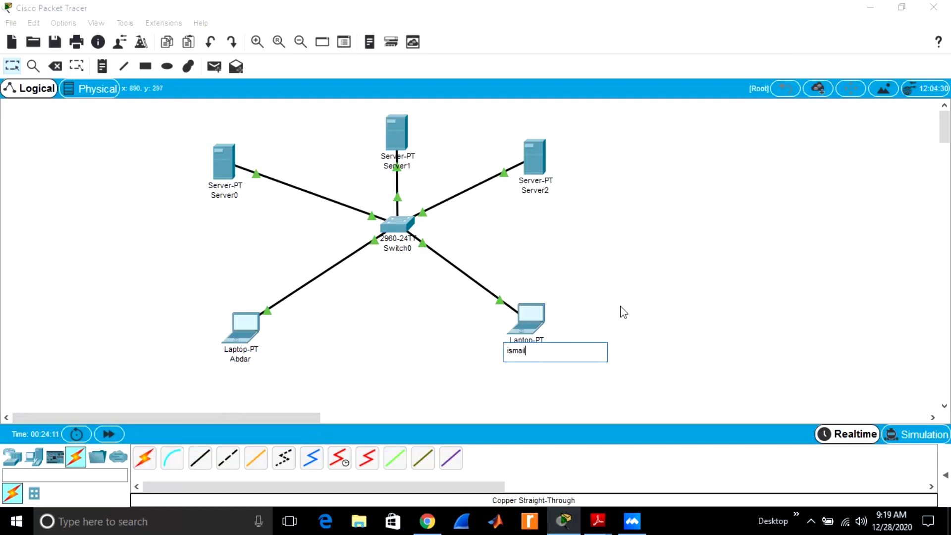
Rename the servers to DHCP Server0, DNS Server1 and Gmail
left_click(229, 196)
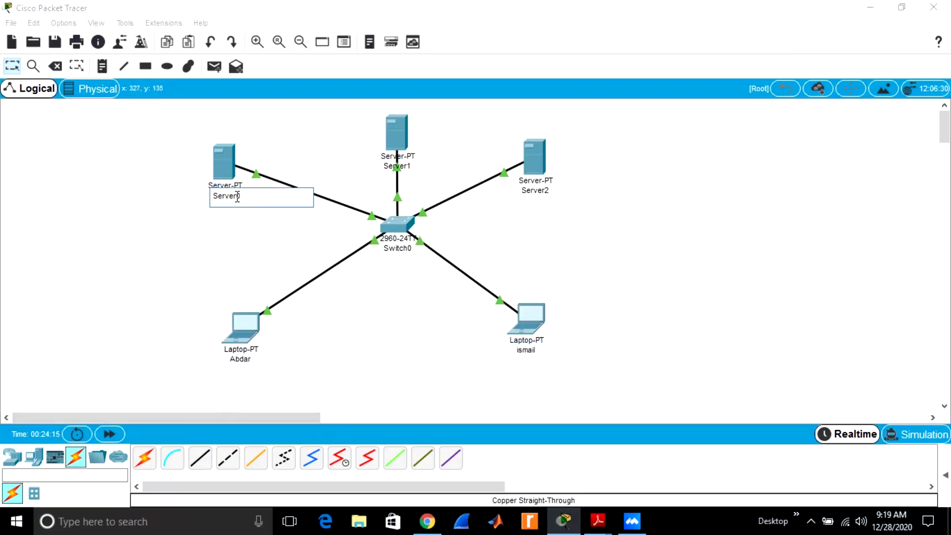
type("DHCP")
left_click_drag(403, 130, 417, 123)
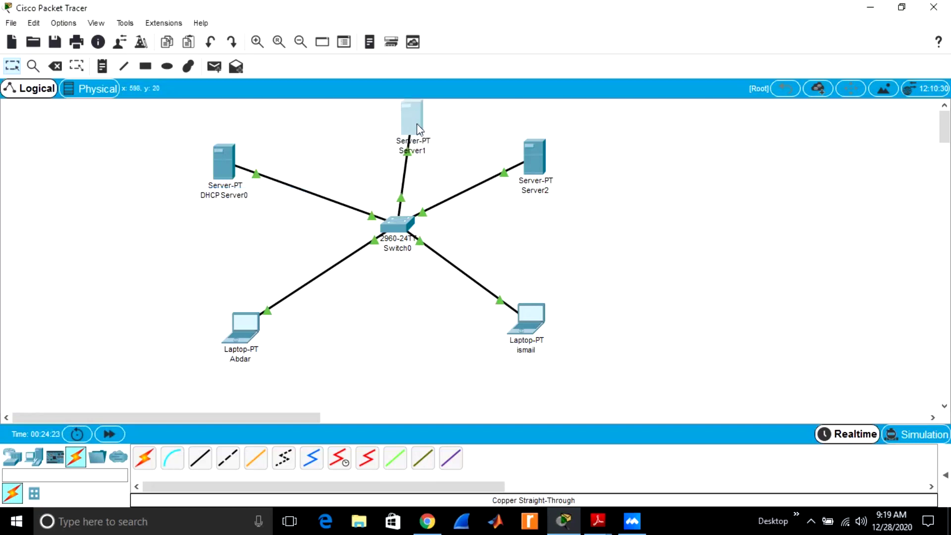
left_click(422, 151)
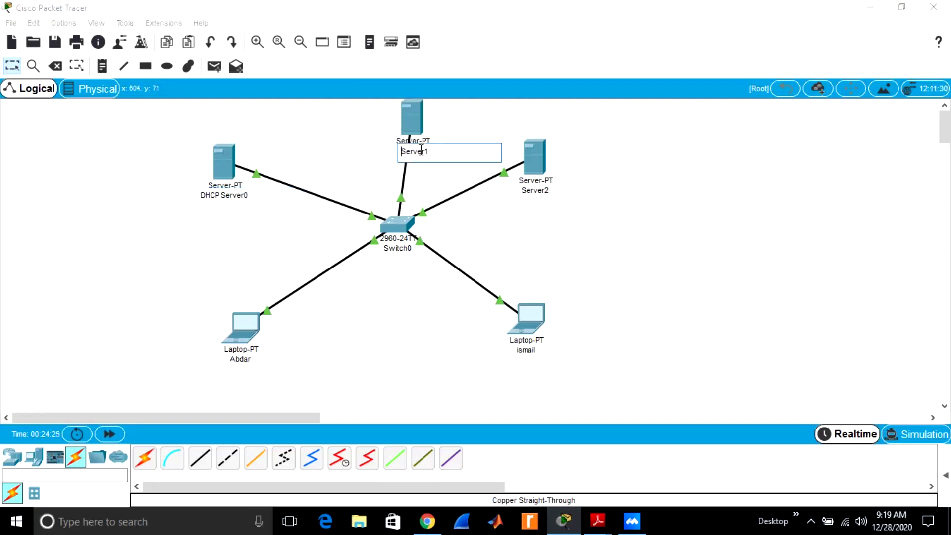
type("DNS")
left_click(545, 192)
left_click_drag(557, 192, 526, 194)
type("Gmail")
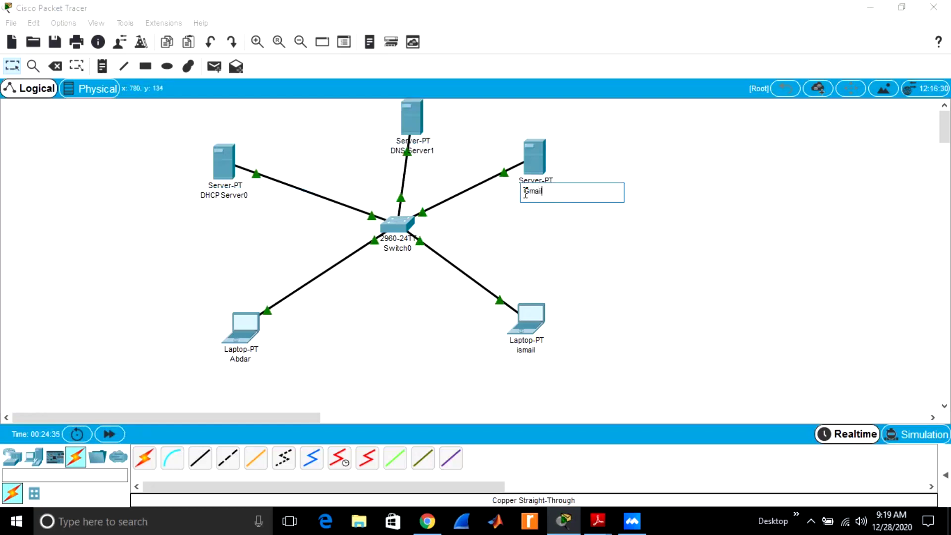
left_click(599, 259)
Tidy the layout by repositioning DNS Server1, DHCP Server0 and the Gmail server
left_click_drag(410, 115, 397, 123)
left_click_drag(229, 166, 261, 177)
left_click_drag(534, 166, 525, 173)
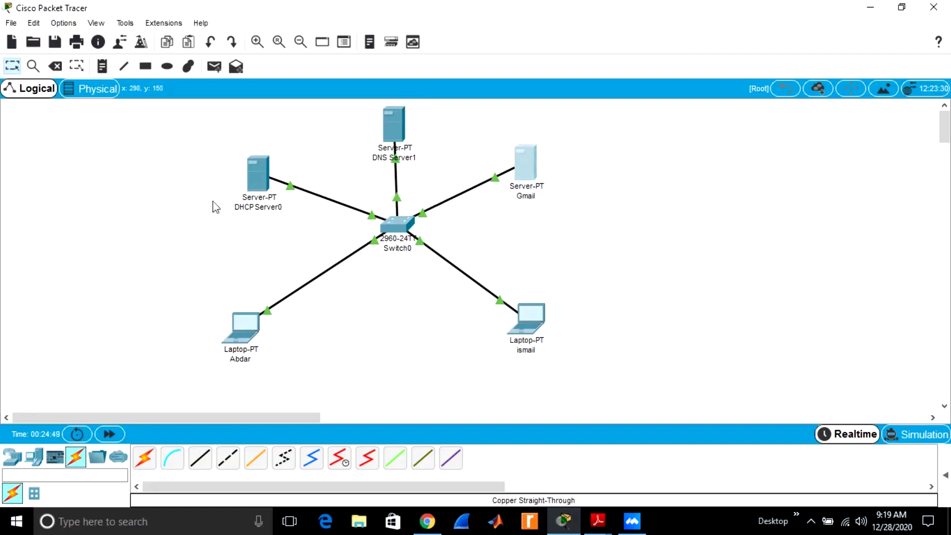
left_click(263, 180)
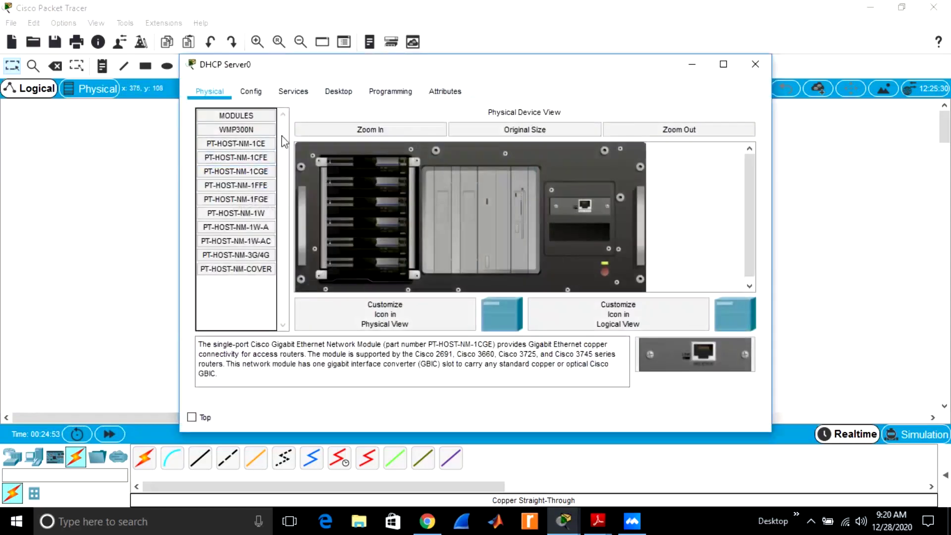
Give DHCP Server0 the static IP 192.168.1.1 with the default mask 255.255.255.0
left_click(335, 94)
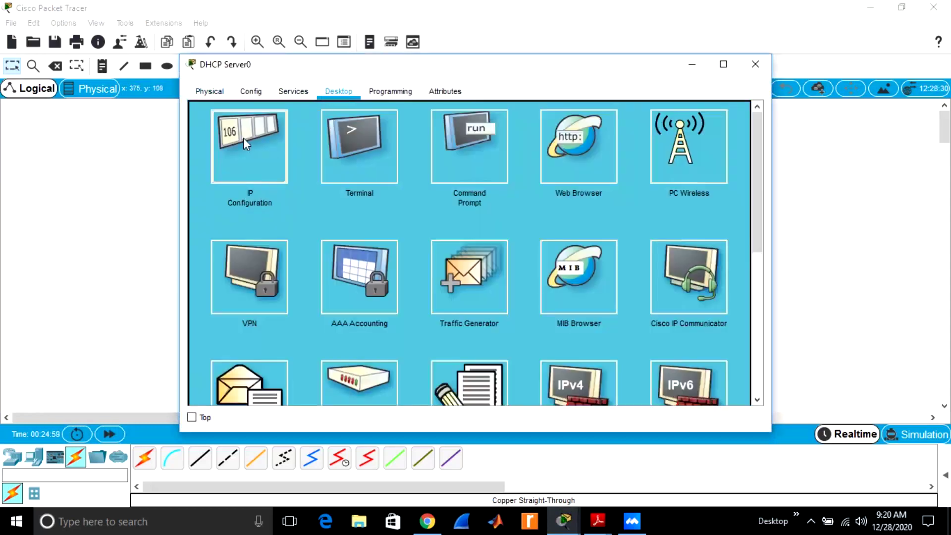
left_click(242, 138)
left_click(399, 128)
type("192")
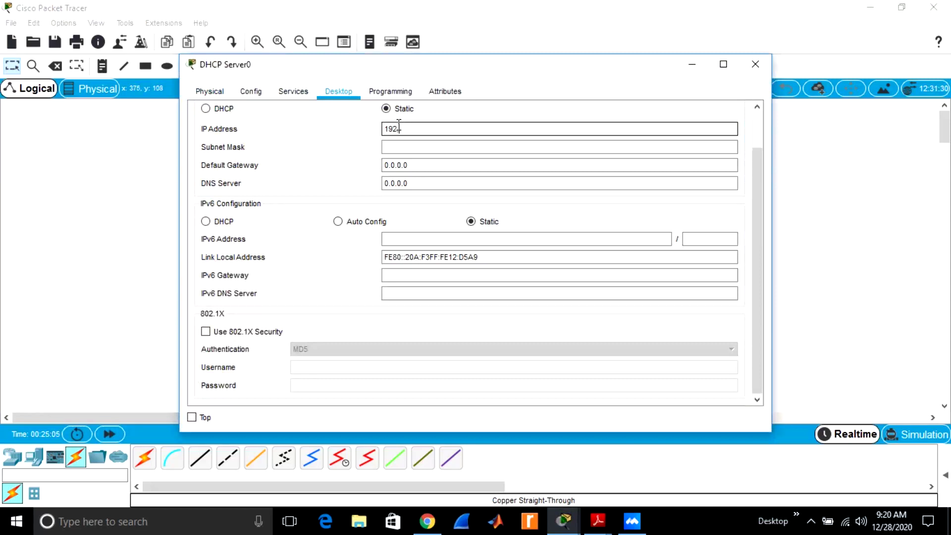
type(".168.1.1")
left_click(499, 144)
Set DHCP Server0's DNS server to 192.168.1.2
left_click(413, 185)
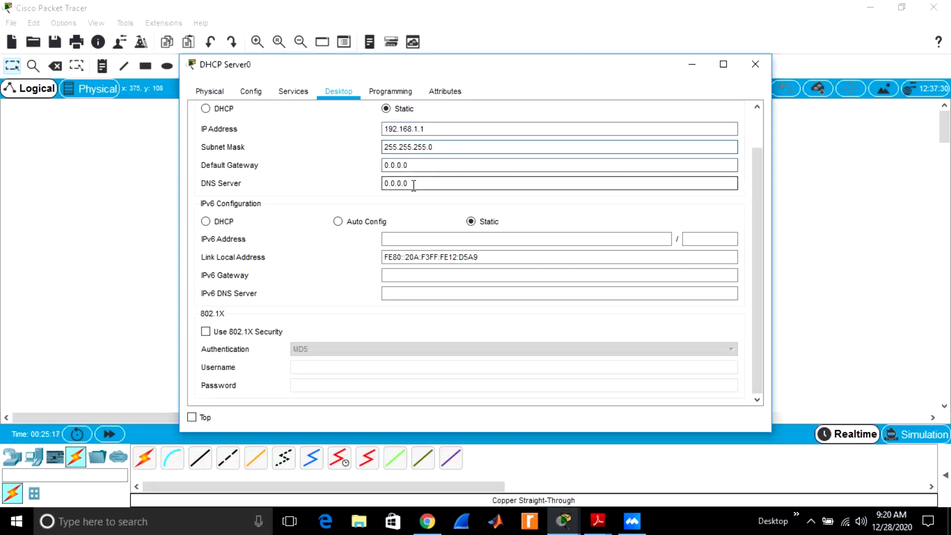
left_click_drag(424, 130, 385, 133)
key("ctrl+c")
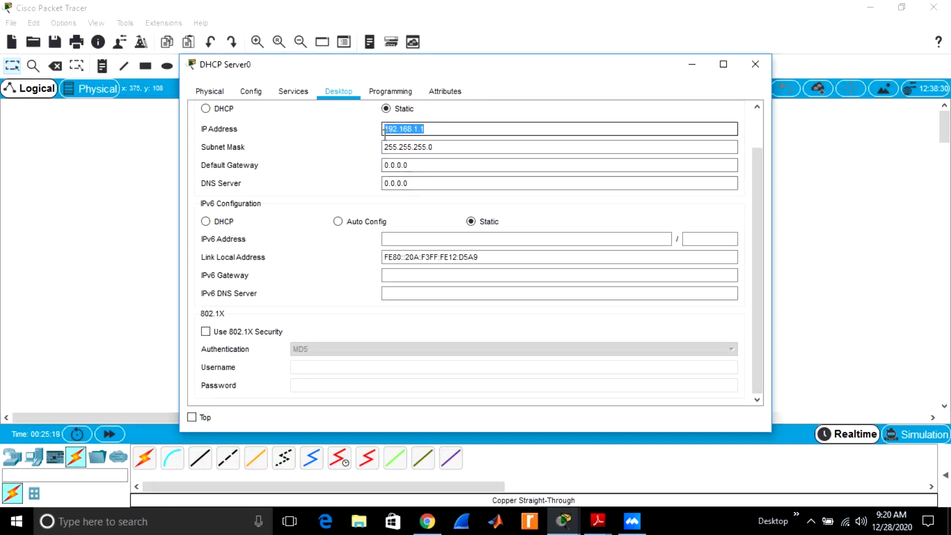
left_click(416, 184)
left_click_drag(417, 184, 377, 187)
key("ctrl+v")
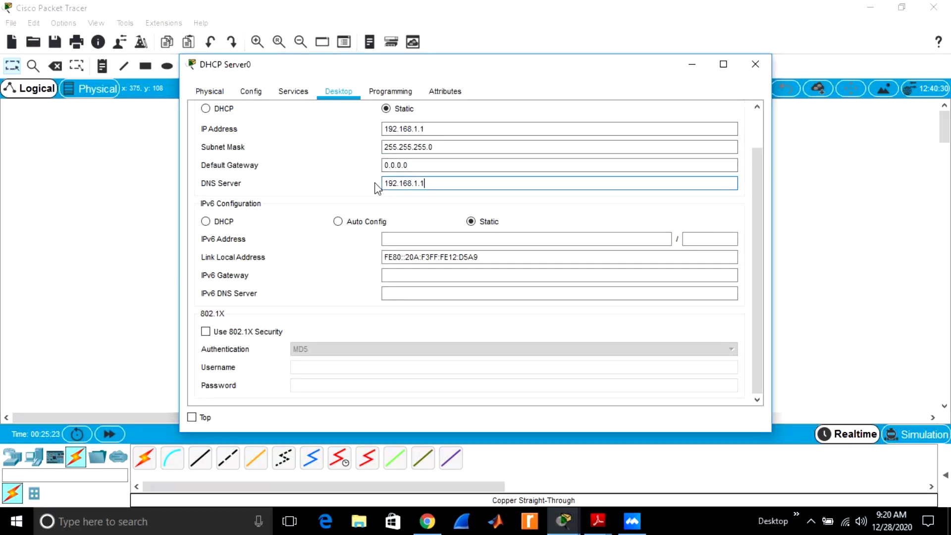
type("2")
left_click(297, 94)
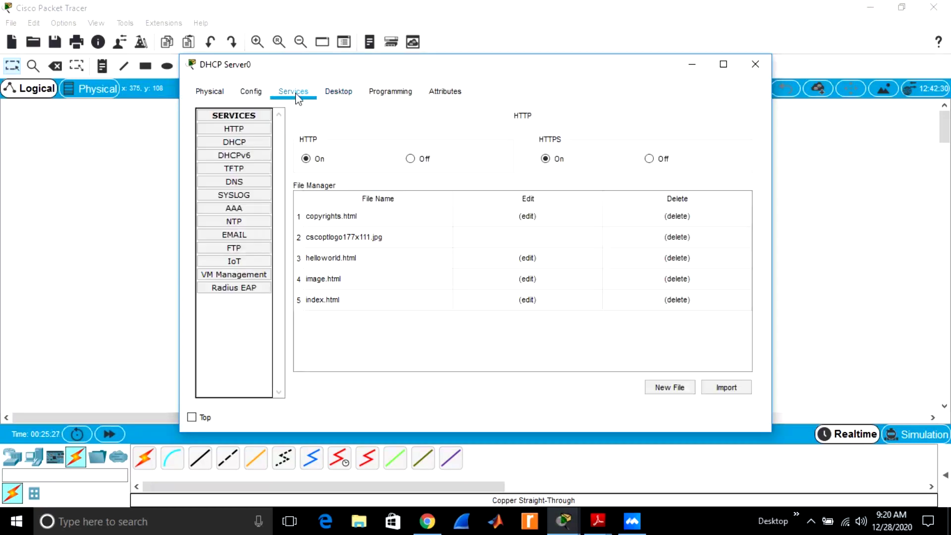
Set the DHCP pool's DNS server to 192.168.1.2, turn the service on, and close the window
left_click(238, 143)
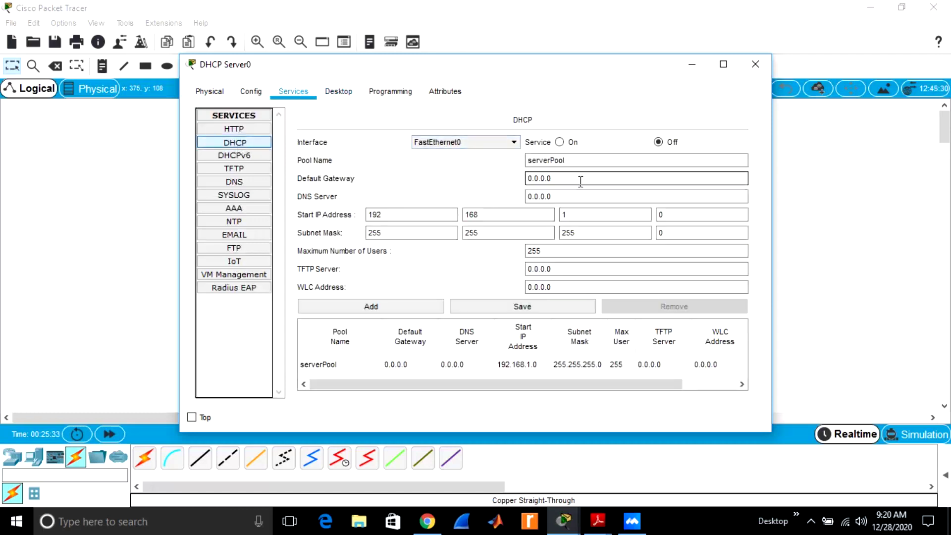
left_click_drag(568, 194, 521, 198)
type("192.168.1.")
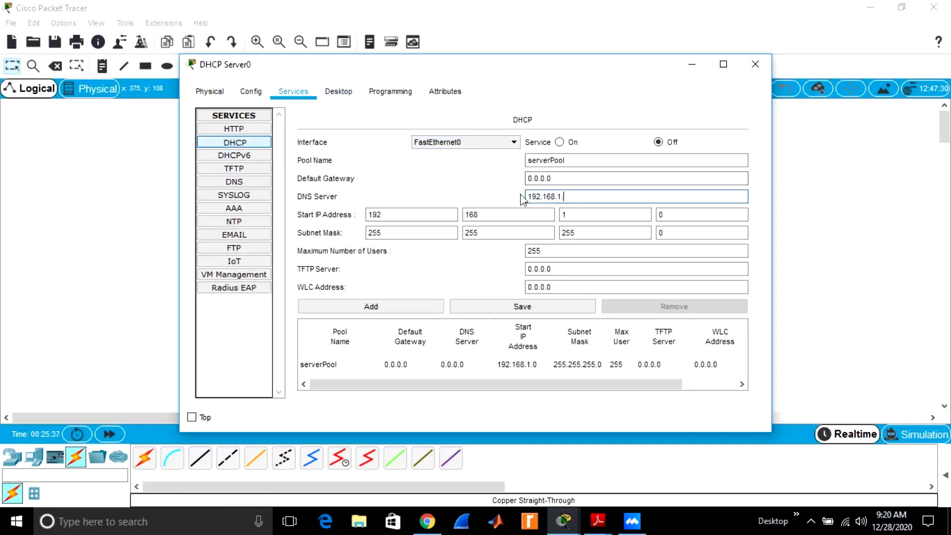
type("12")
left_click(560, 142)
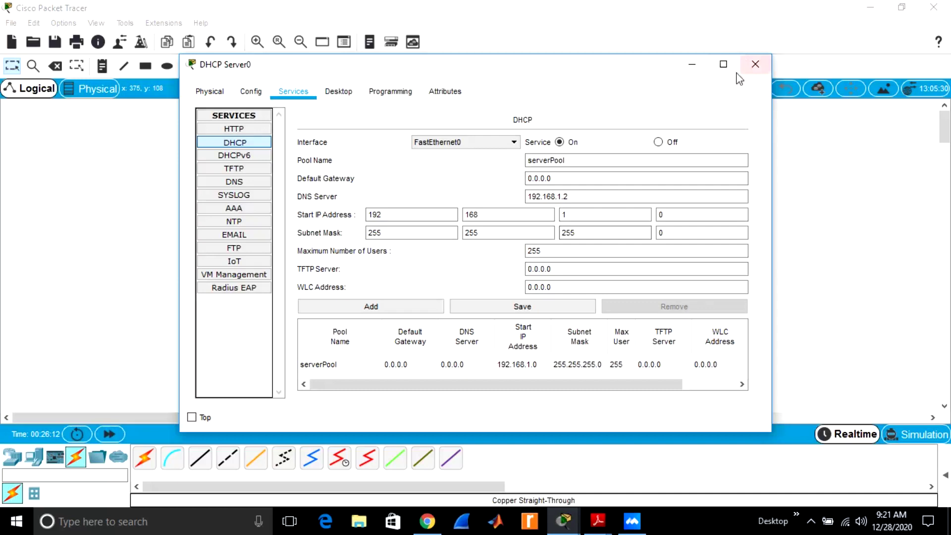
left_click(755, 69)
left_click(756, 69)
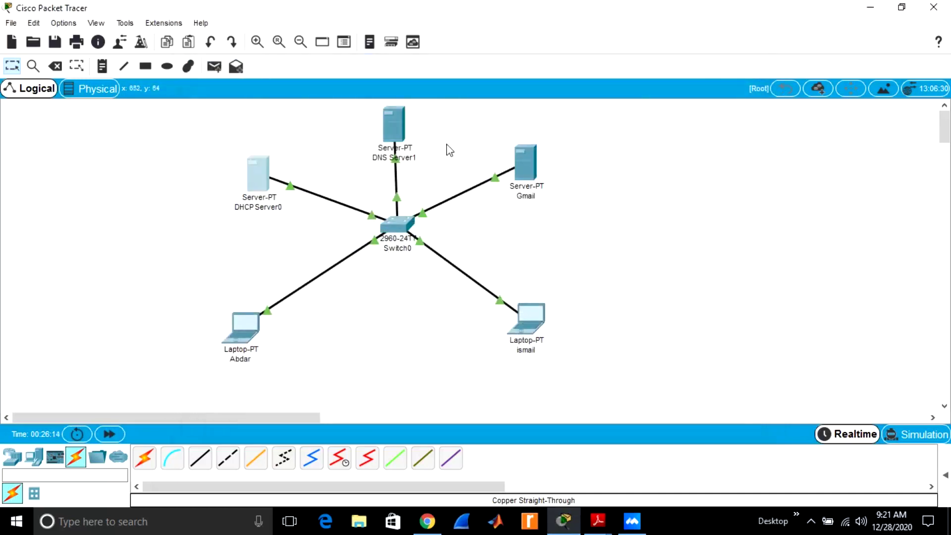
Switch DNS Server1's IP configuration to DHCP so it receives 192.168.1.2, then close it
left_click(399, 130)
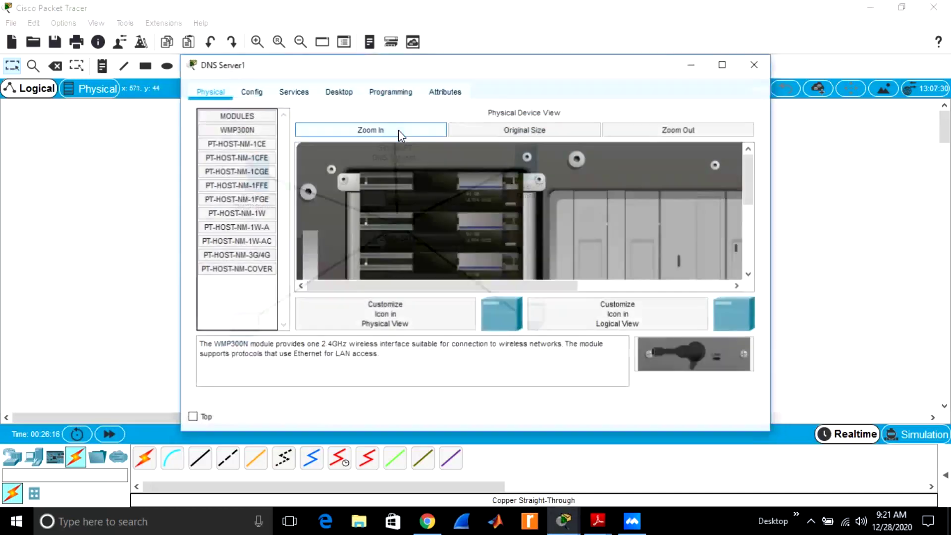
left_click(337, 93)
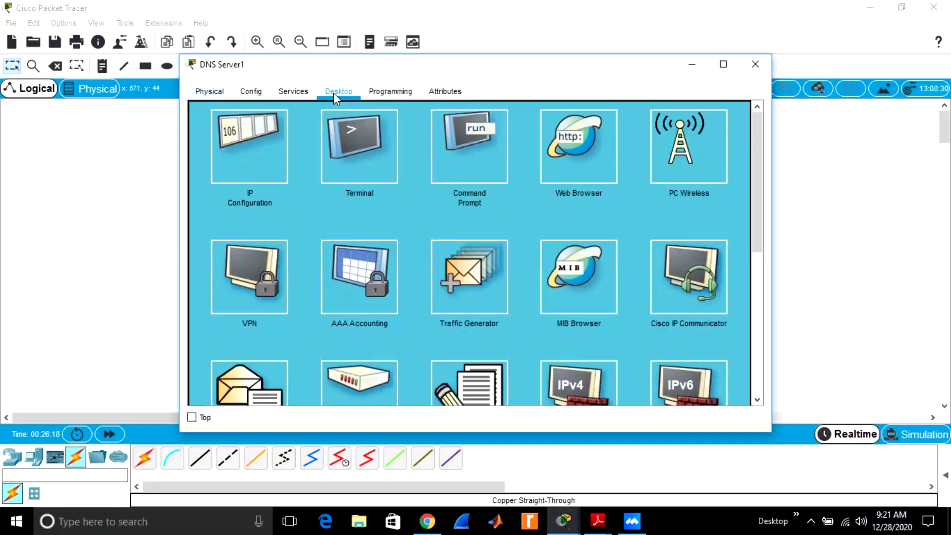
left_click(251, 134)
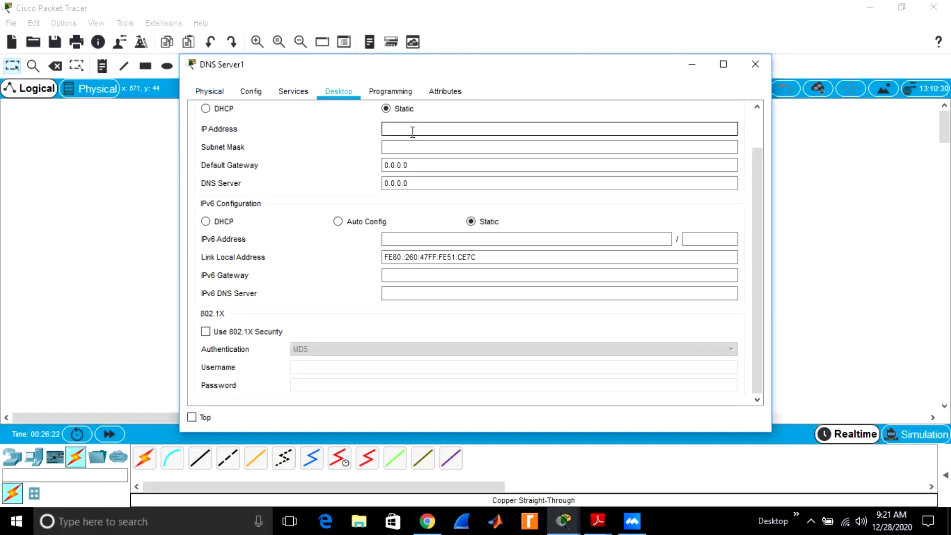
left_click(206, 109)
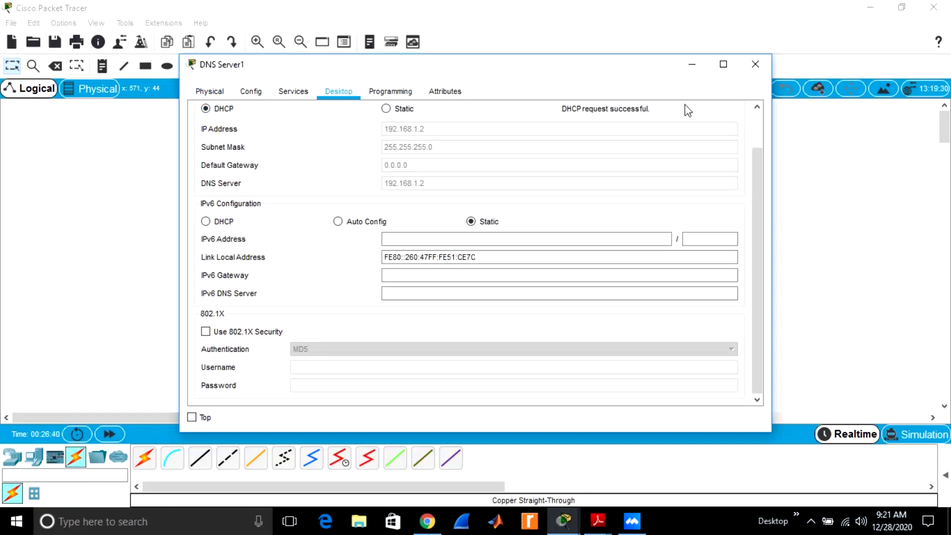
left_click(756, 67)
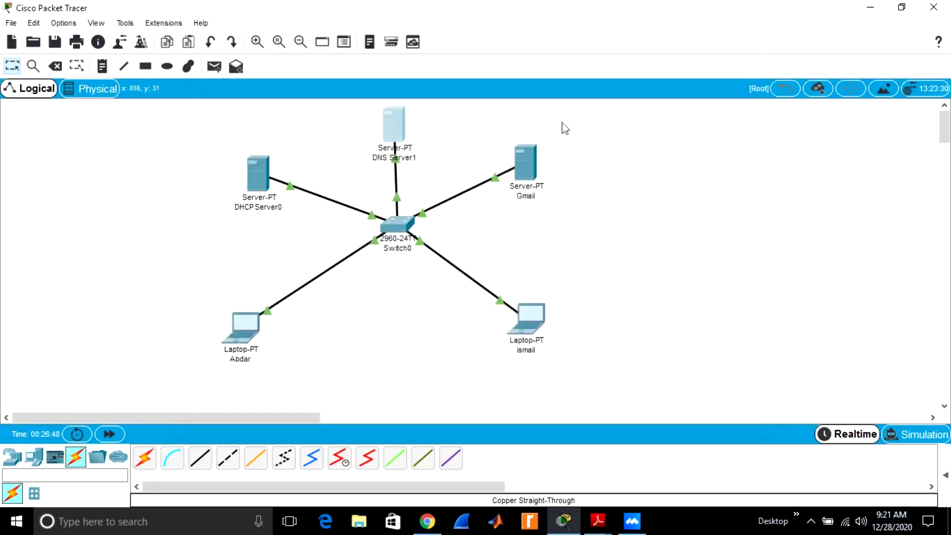
Switch the Gmail server to DHCP so it gets 192.168.1.3 with DNS 192.168.1.2
left_click(515, 161)
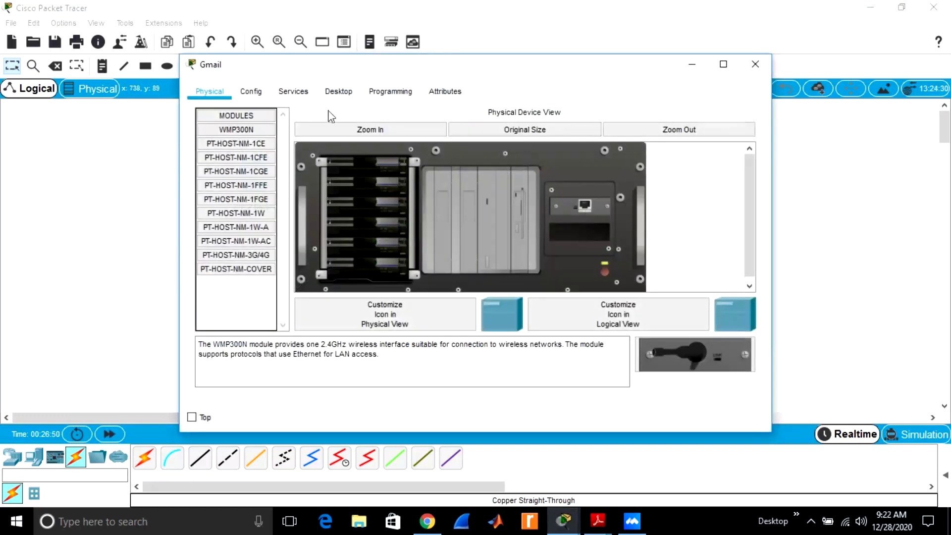
left_click(334, 101)
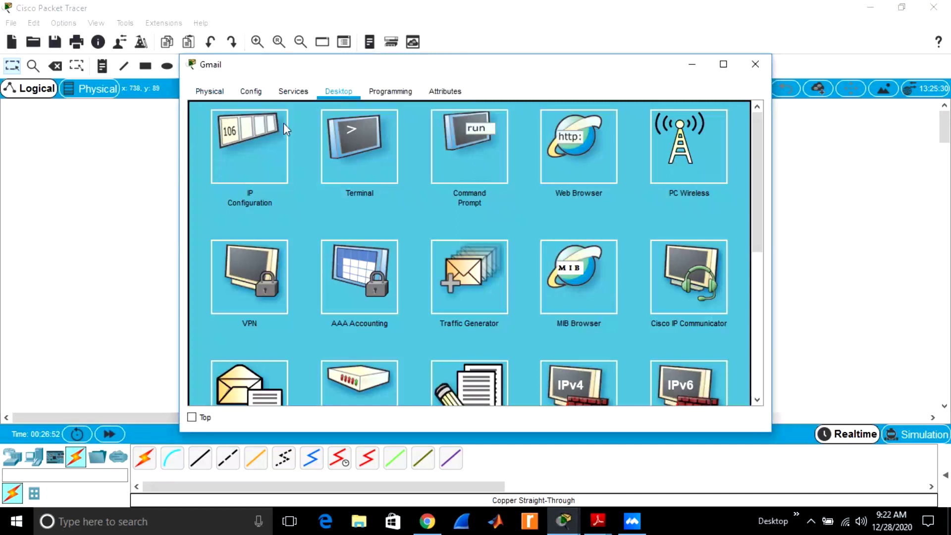
left_click(254, 112)
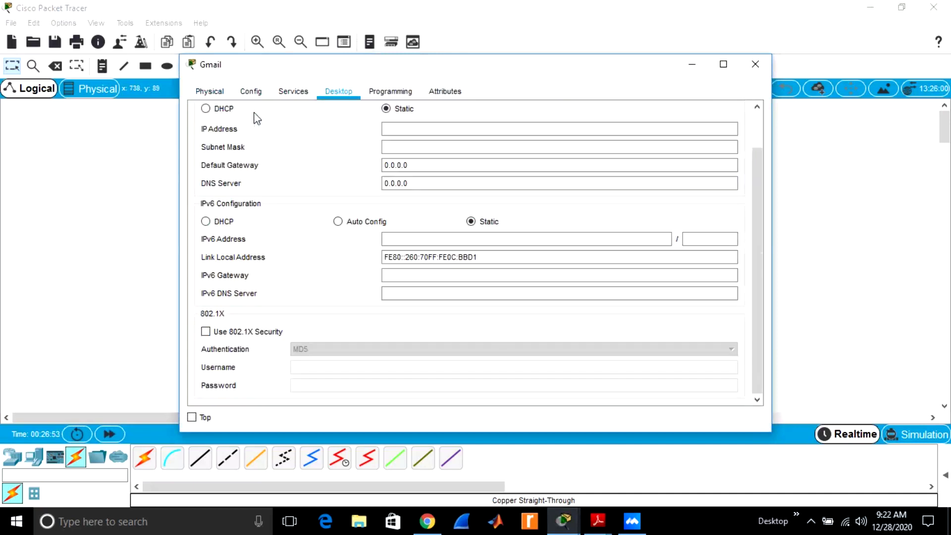
left_click(206, 109)
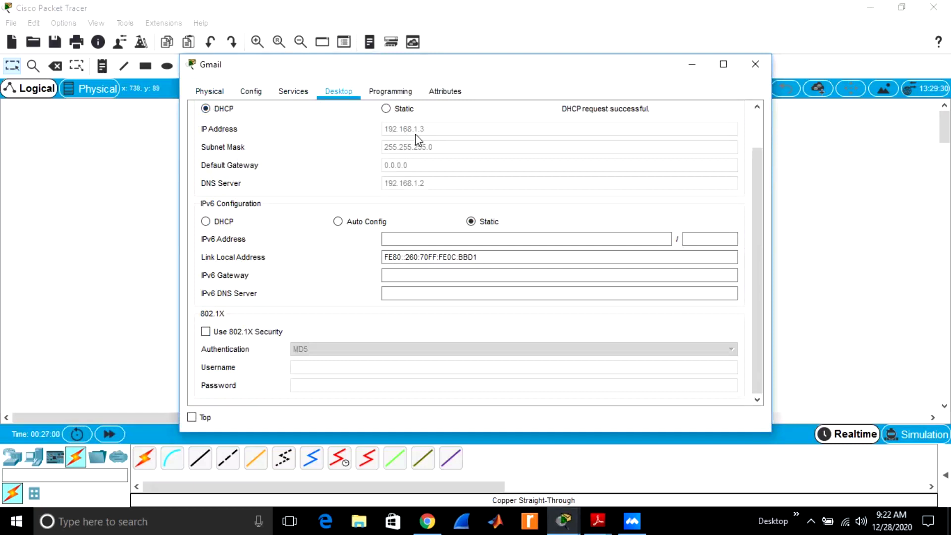
left_click(754, 67)
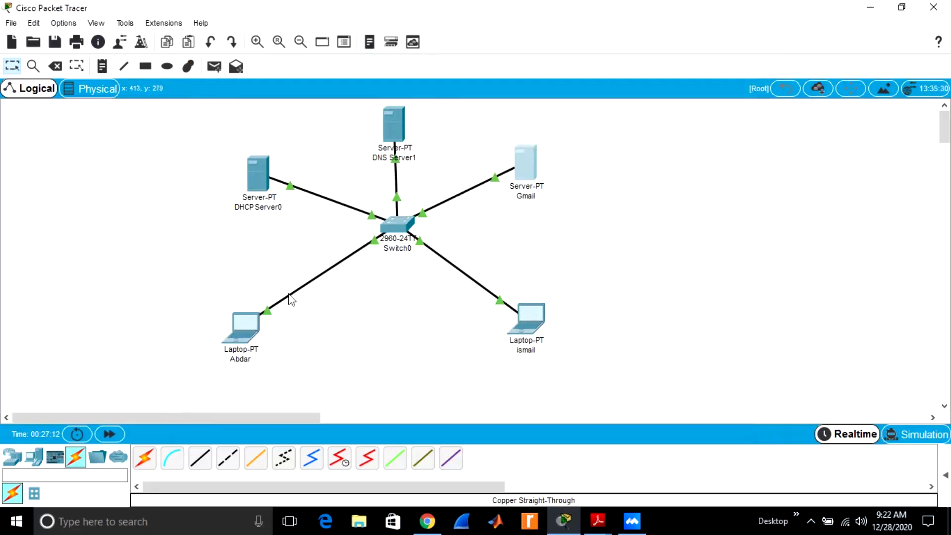
Switch the lower-left laptop to DHCP so it receives 192.168.1.4
left_click(237, 332)
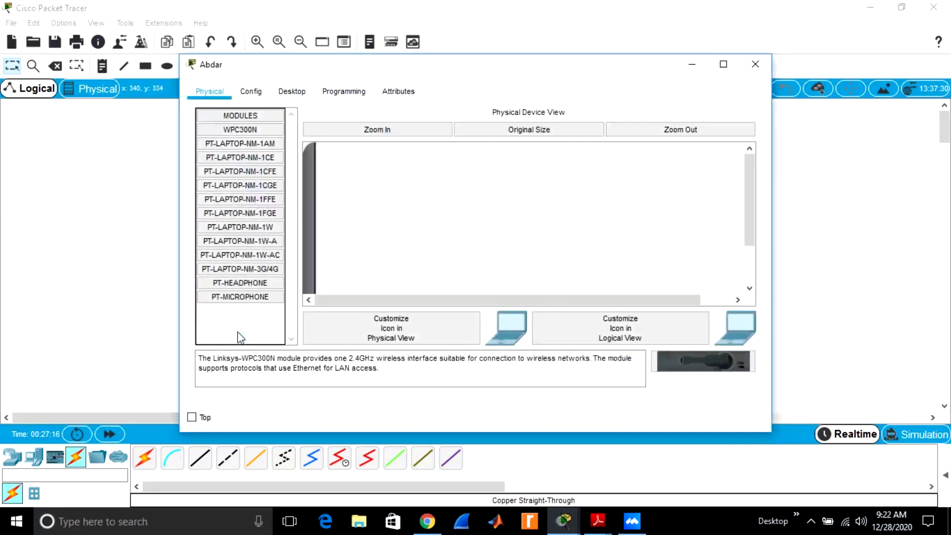
left_click(290, 92)
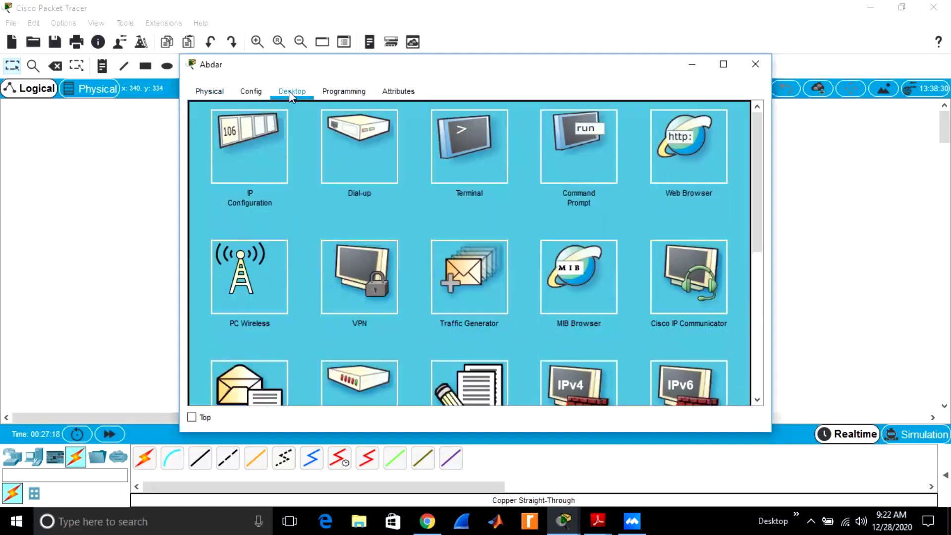
left_click(244, 141)
left_click(206, 109)
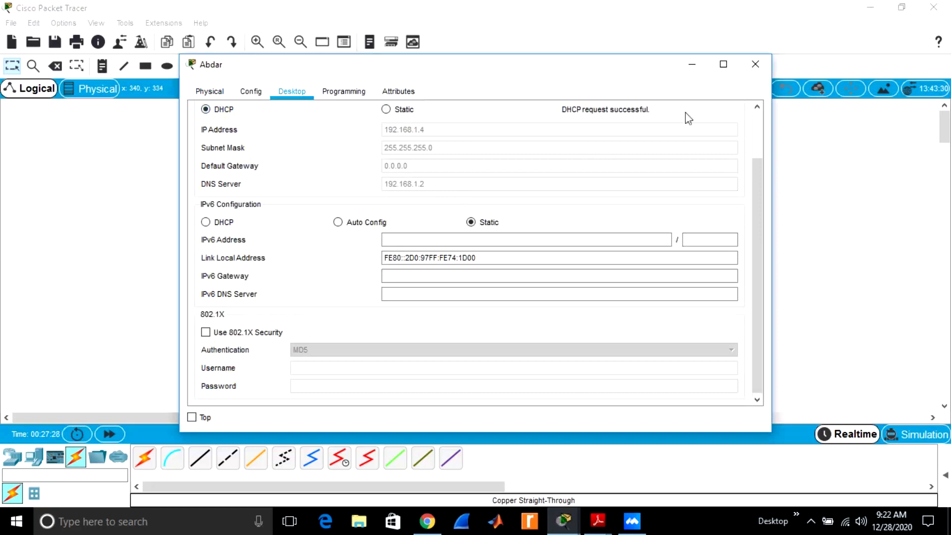
left_click(759, 70)
Switch the lower-right laptop to DHCP so it receives 192.168.1.5
left_click(524, 311)
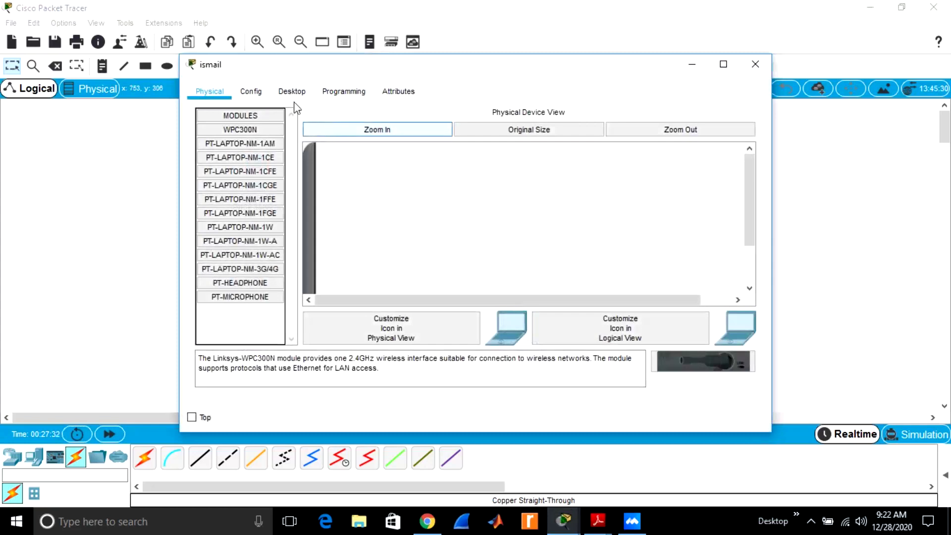
left_click(290, 94)
left_click(254, 132)
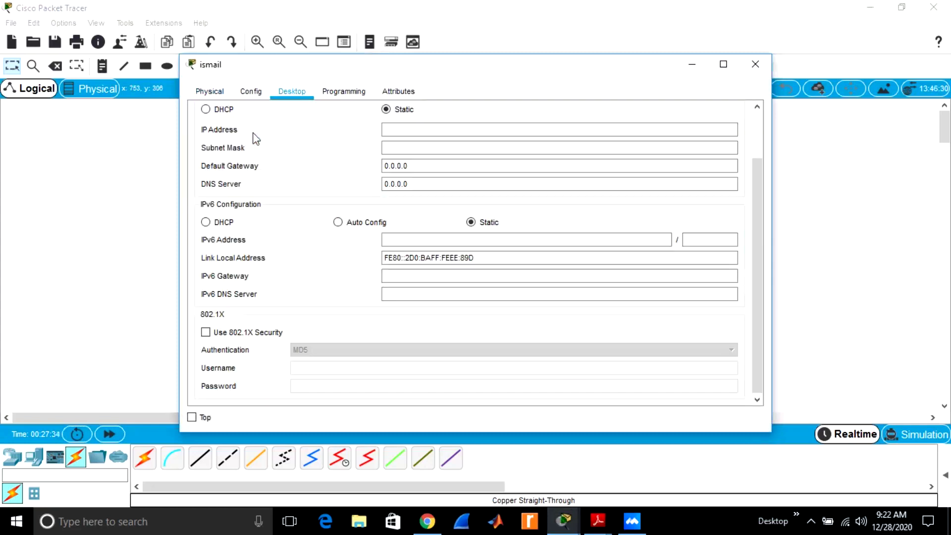
left_click(206, 110)
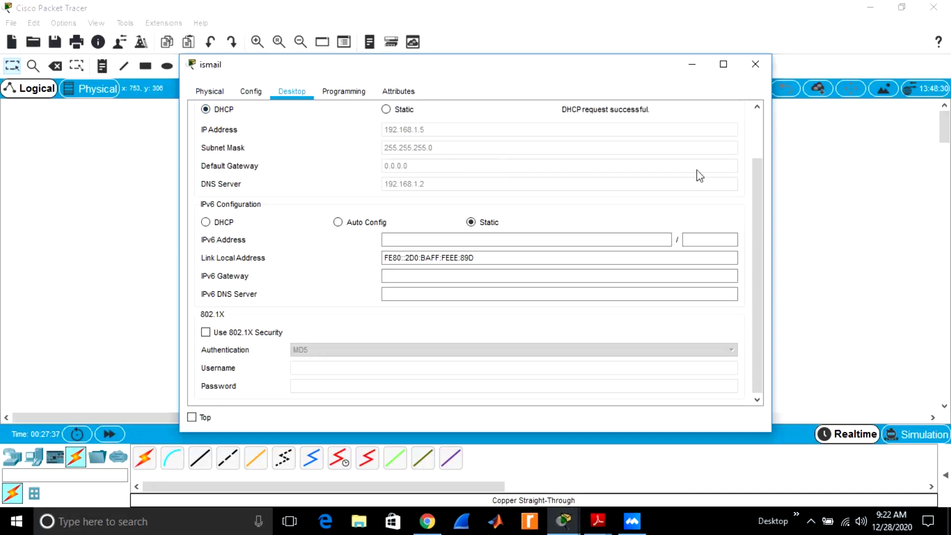
left_click(756, 64)
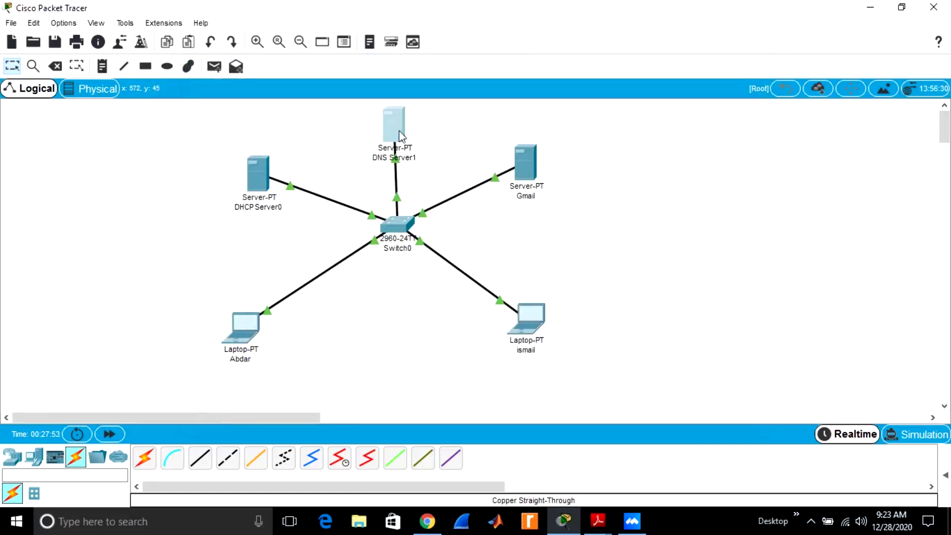
left_click(399, 130)
Turn on DNS Server1's DNS service and add an A record gmail.com → 192.168.1.3
left_click(300, 93)
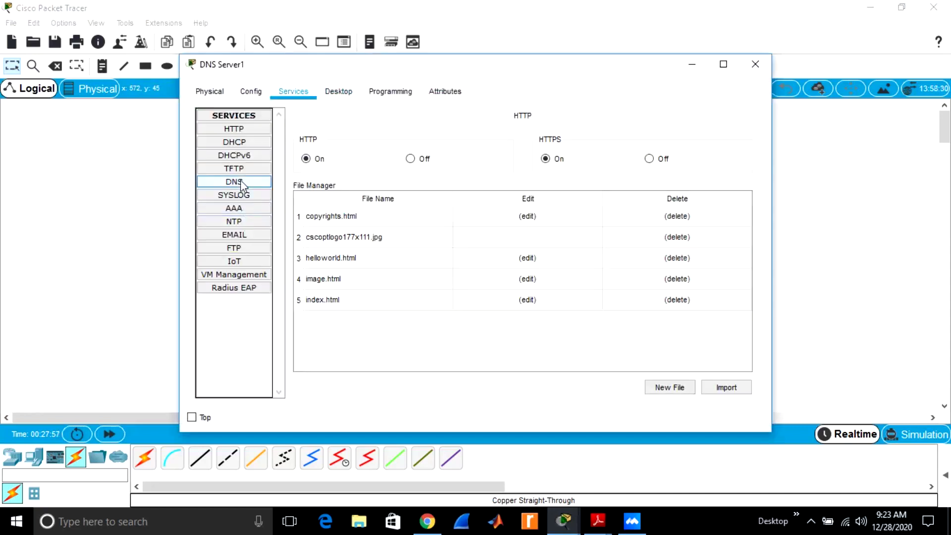
left_click(240, 181)
left_click(454, 142)
left_click(440, 179)
type("gm")
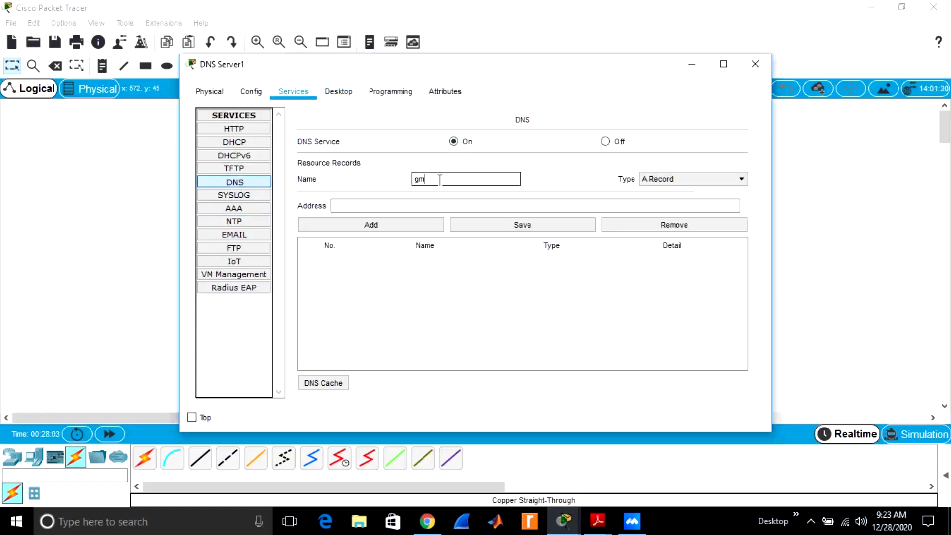
type("ail.com")
left_click(401, 207)
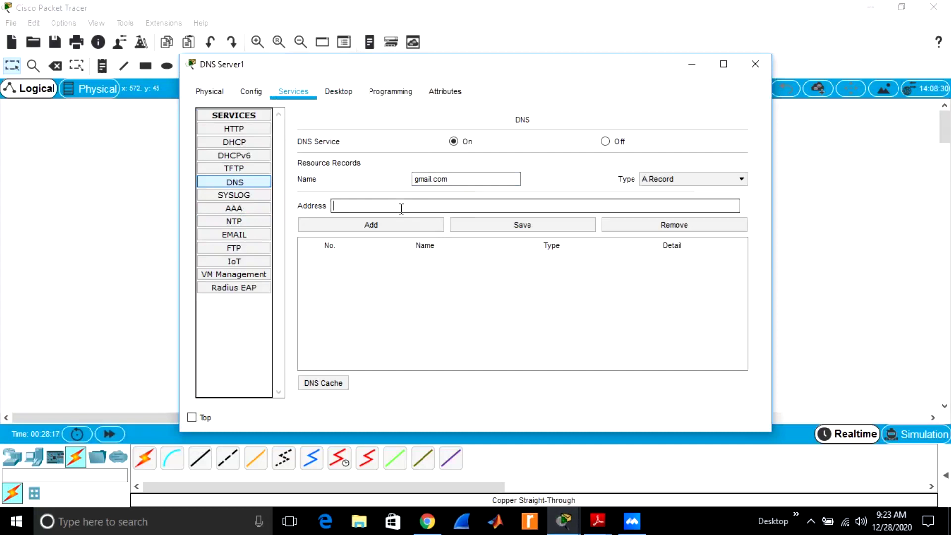
type("192.168.1.1")
key("BackSpace")
type("3")
left_click(401, 225)
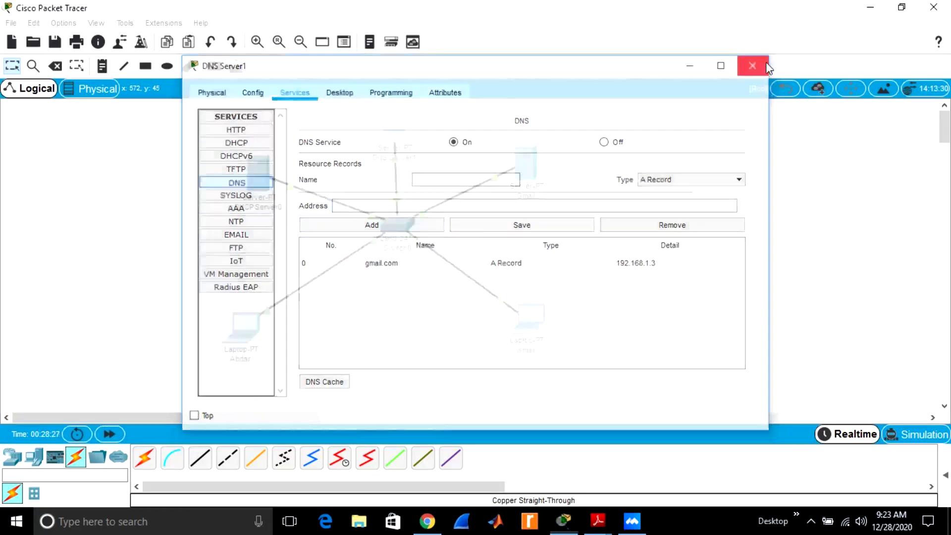
left_click(766, 61)
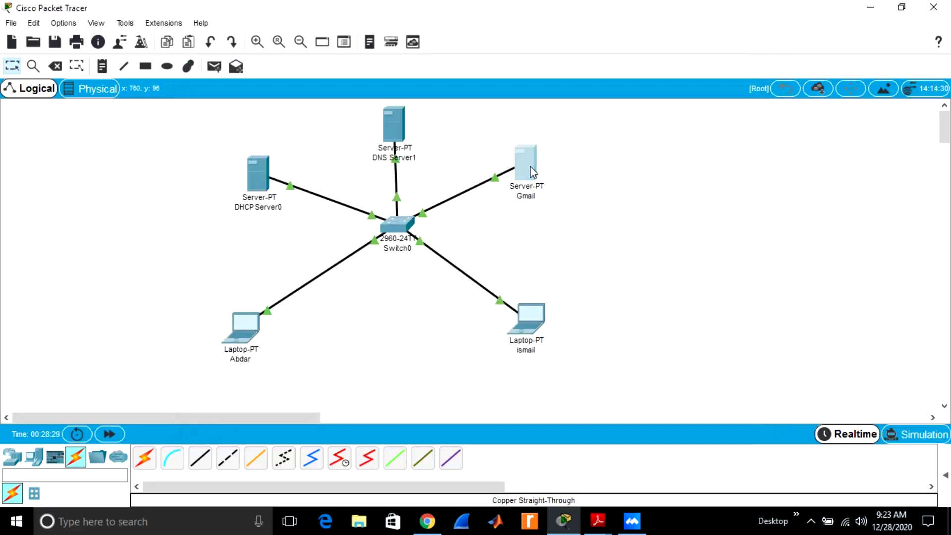
left_click(531, 165)
Set the Gmail server's email domain to gmail.com
left_click(298, 94)
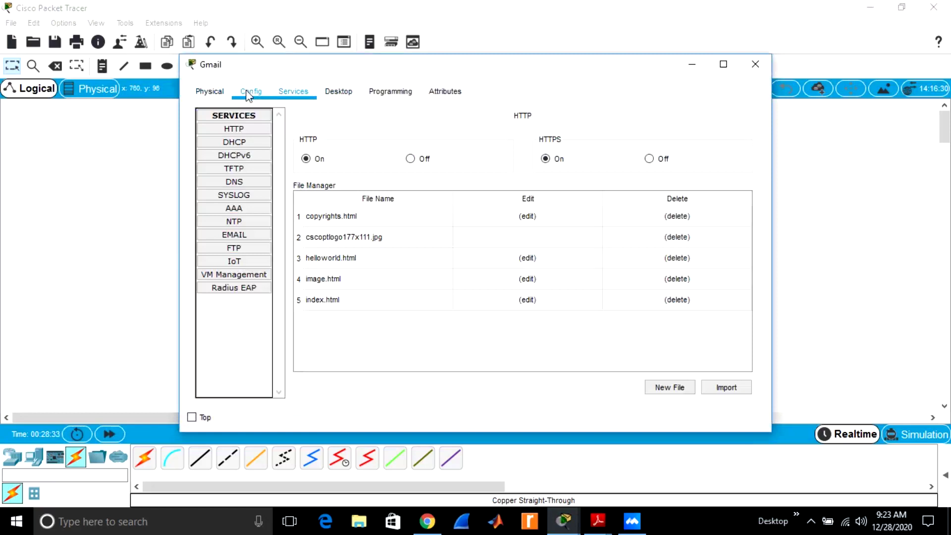
left_click(235, 235)
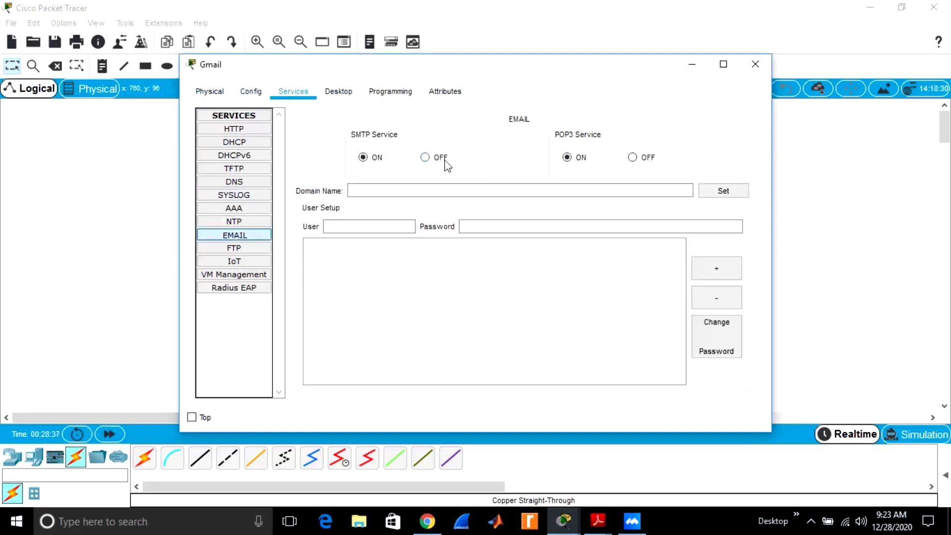
left_click(418, 191)
type("g")
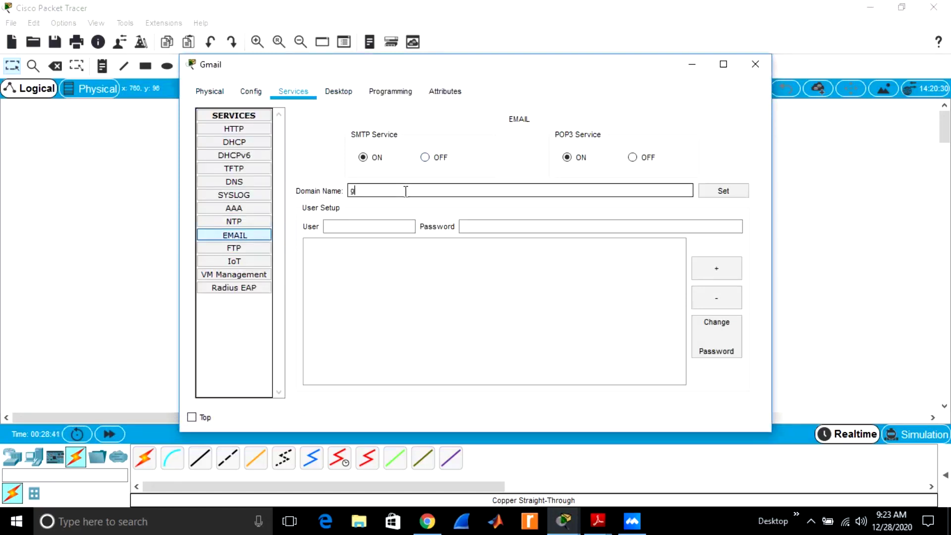
type("mail.com")
left_click(723, 192)
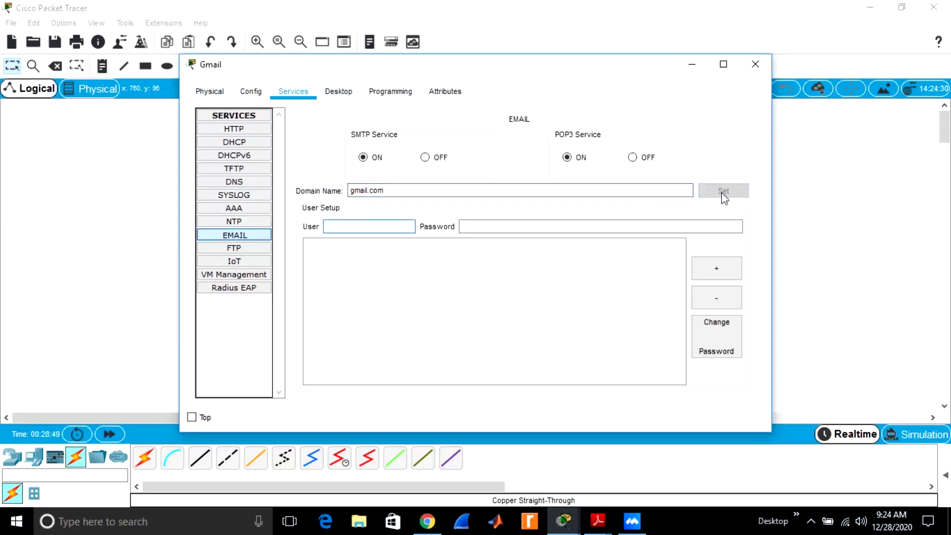
Add a mail user account with a password for the first laptop's user
left_click(362, 226)
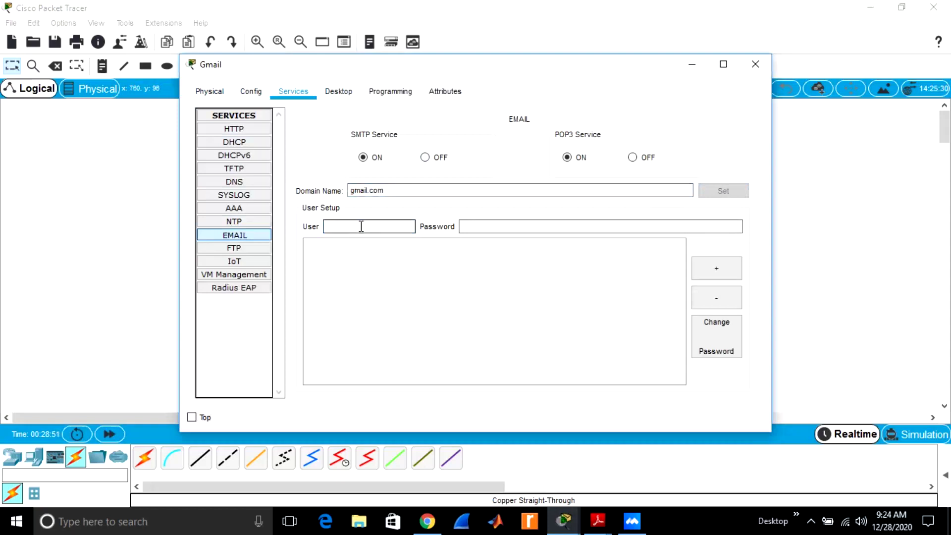
type("abdar")
left_click(482, 226)
left_click(482, 226)
type("123")
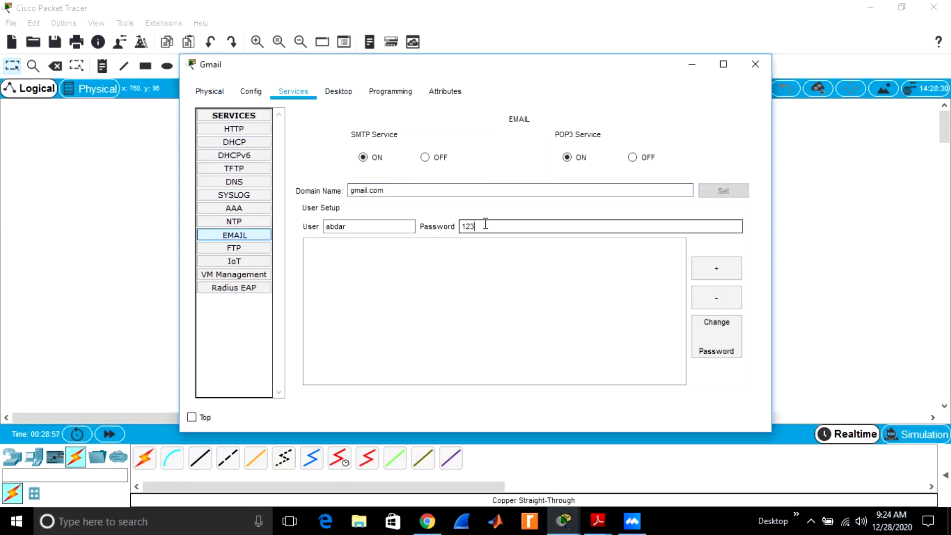
left_click(716, 272)
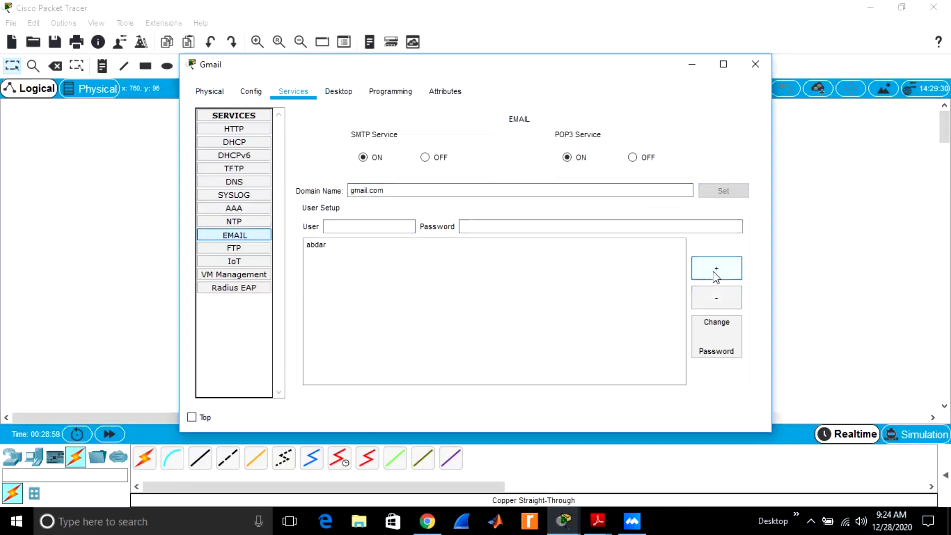
Add a second mail user account with a password for the other laptop's user
left_click(353, 228)
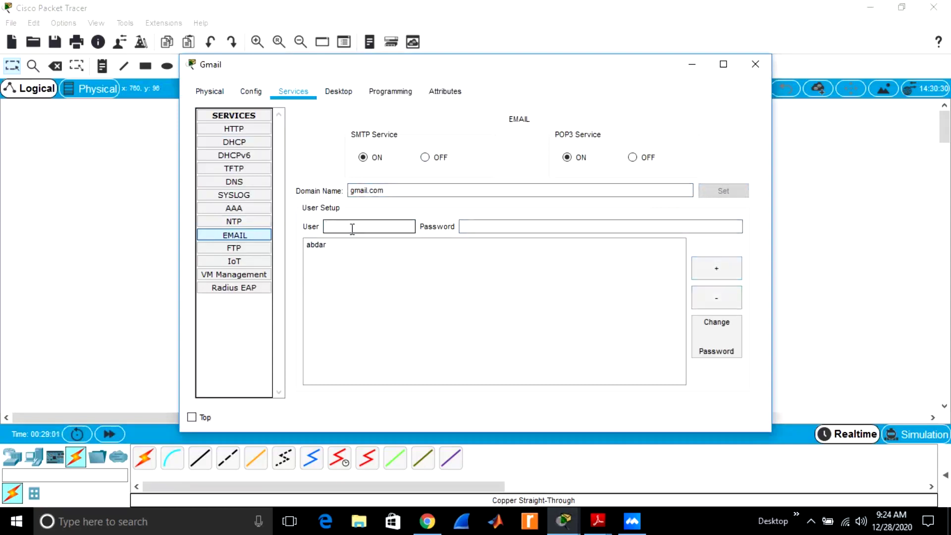
type("ismail")
left_click(478, 227)
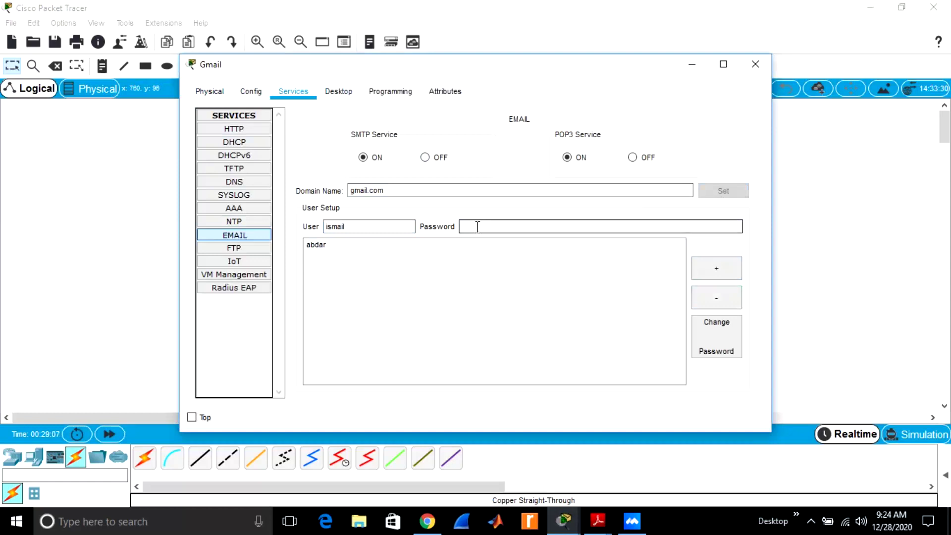
type("321")
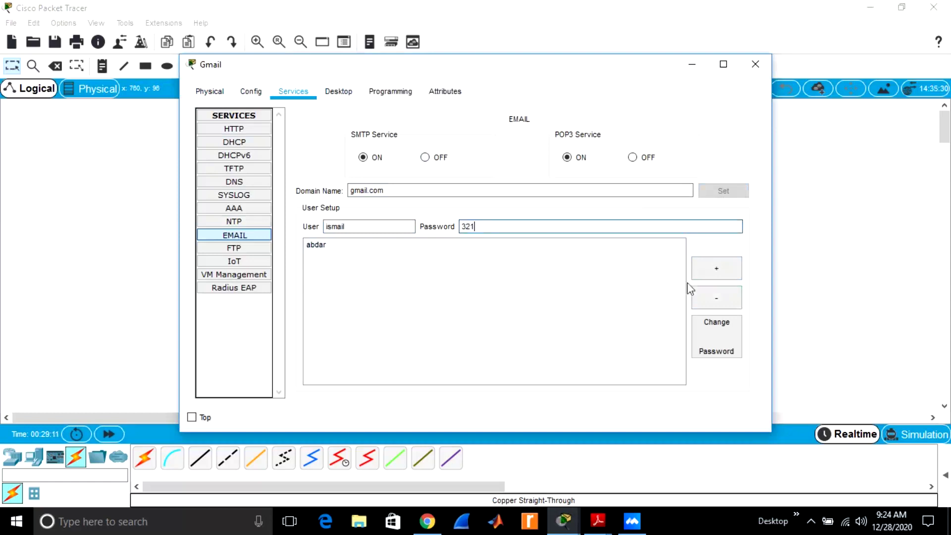
left_click(716, 280)
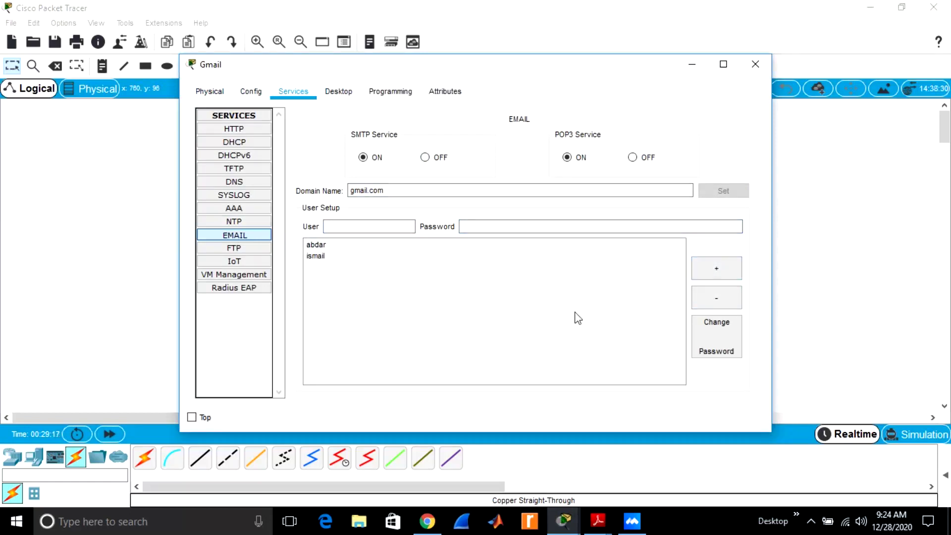
left_click(324, 246)
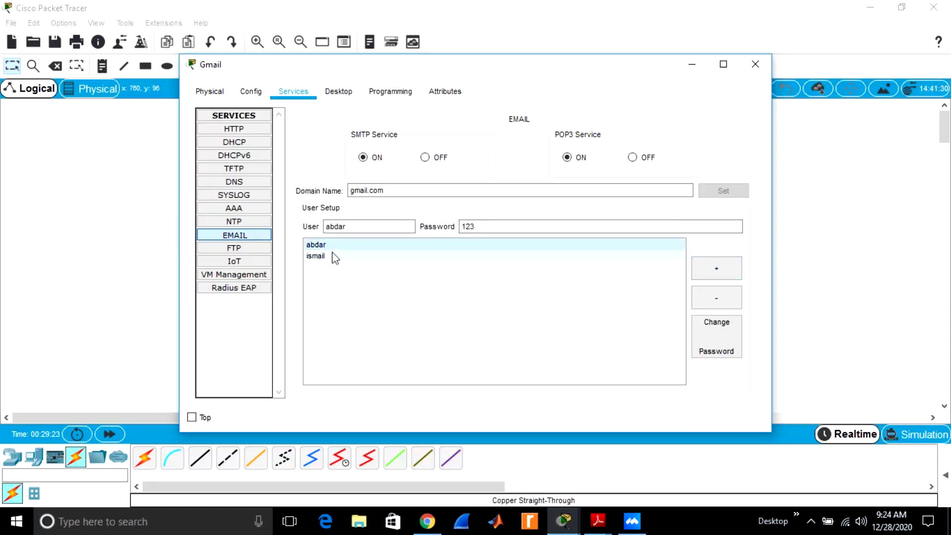
left_click(754, 64)
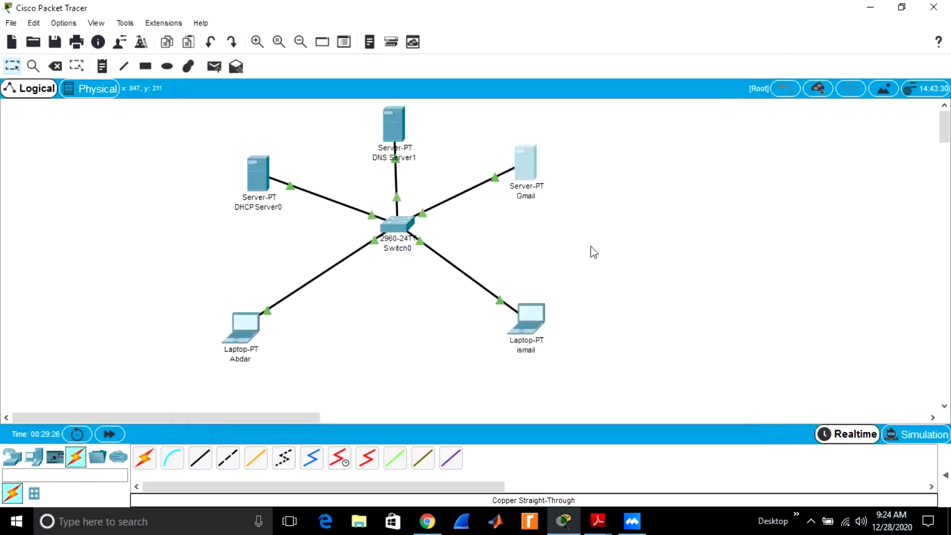
Glance at the lower-left laptop's email client, then close the laptop window
left_click(243, 332)
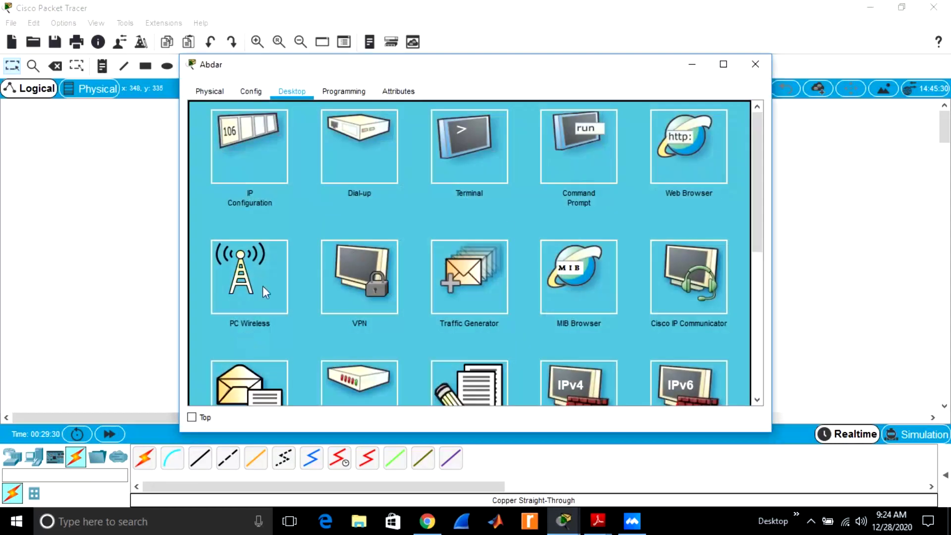
left_click_drag(756, 223, 742, 268)
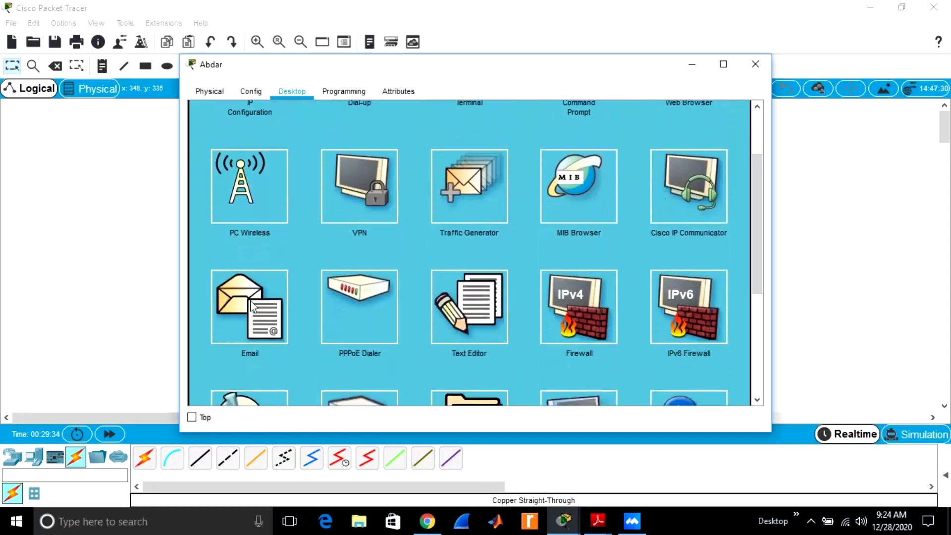
left_click(255, 301)
left_click(301, 142)
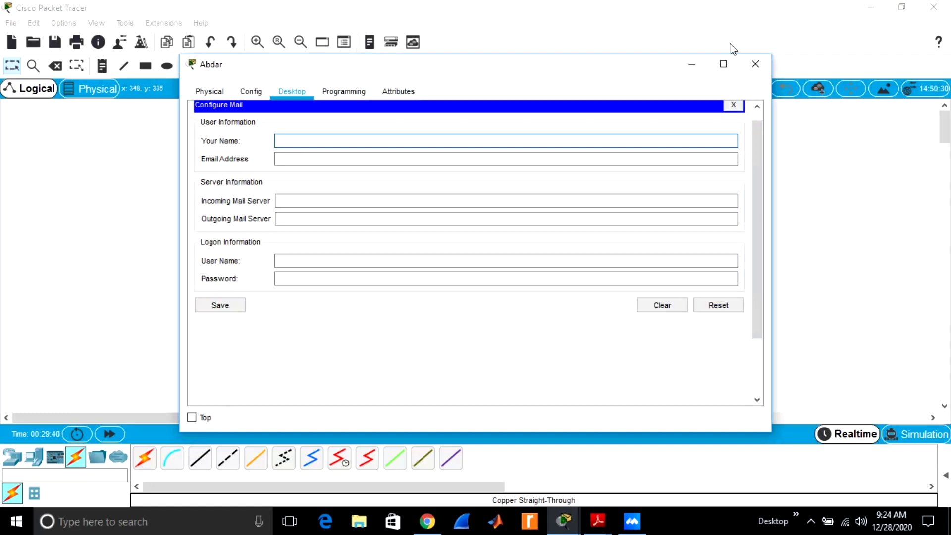
left_click(754, 64)
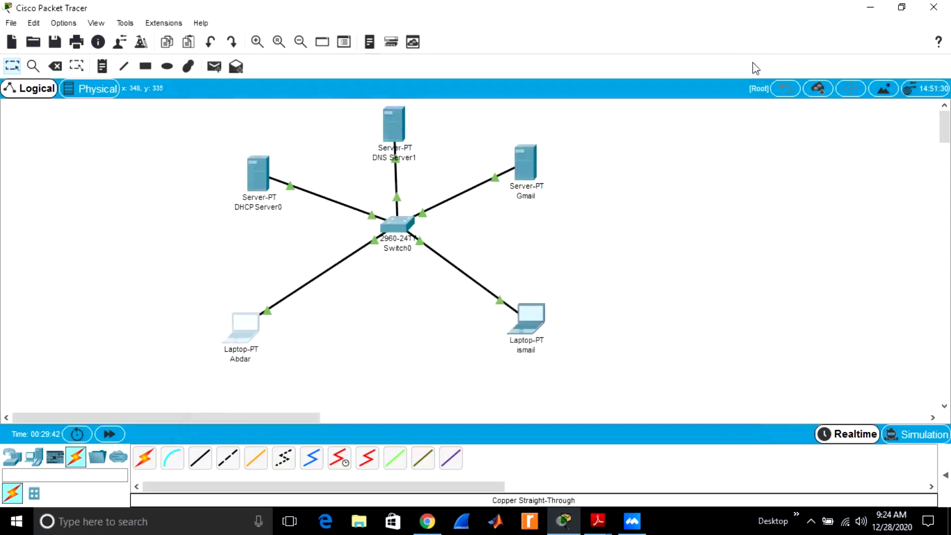
Check that the Gmail server's email service lists both user accounts
left_click(527, 165)
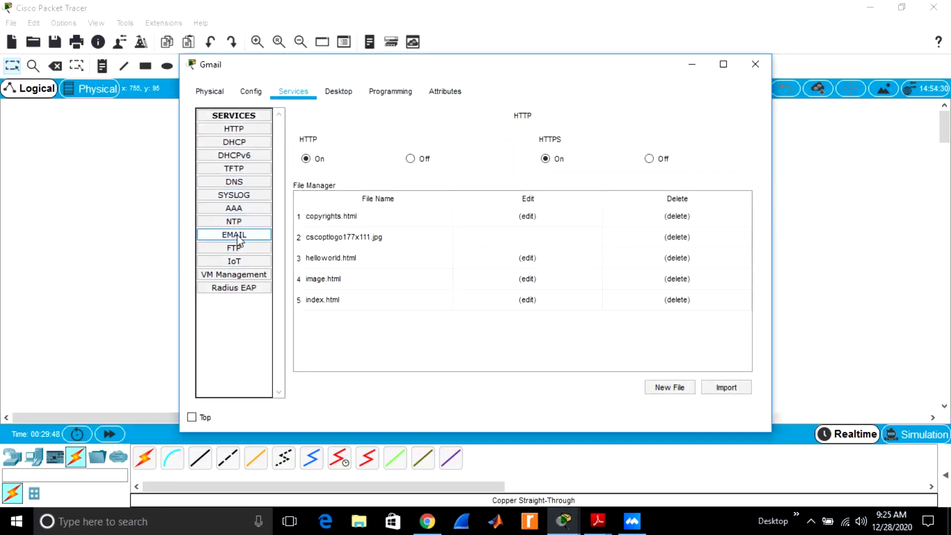
left_click(237, 235)
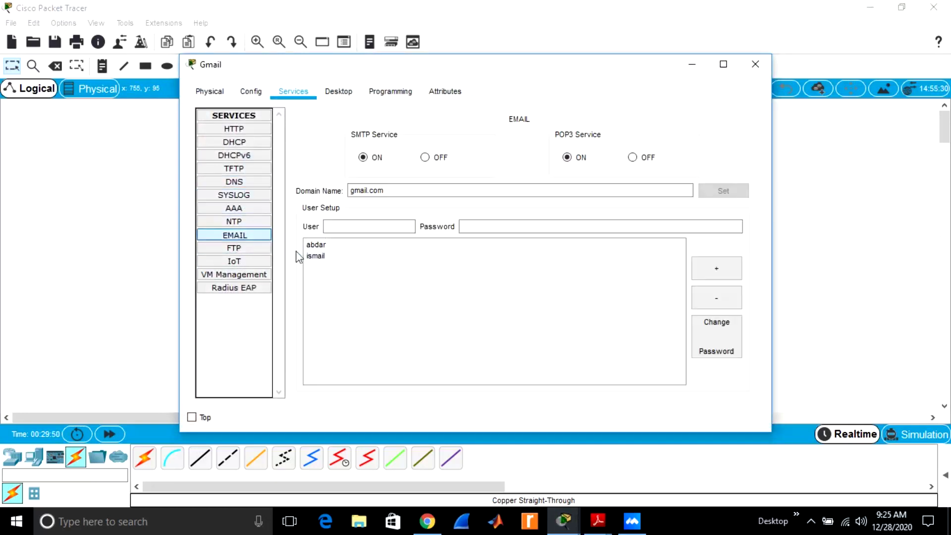
left_click(756, 64)
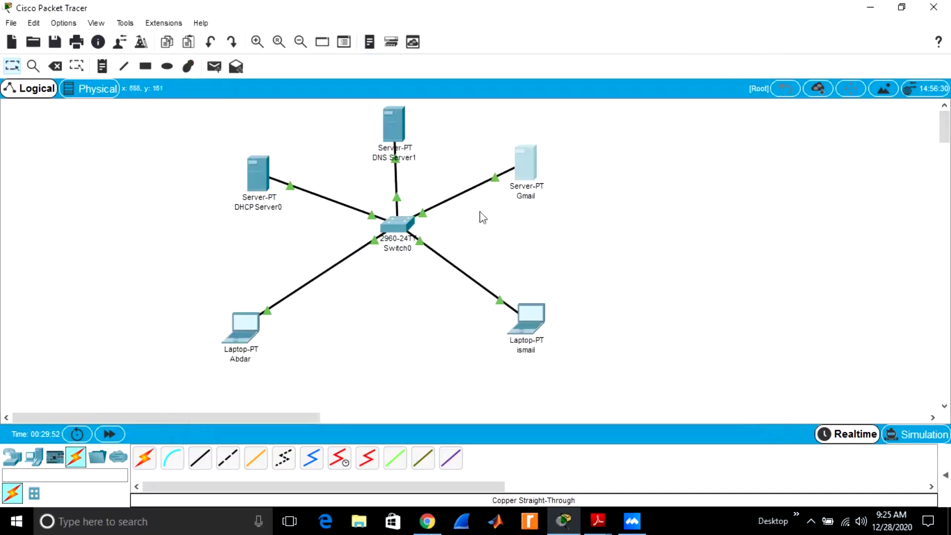
Enter the user's display name and gmail.com email address in the laptop's mail client
left_click(248, 324)
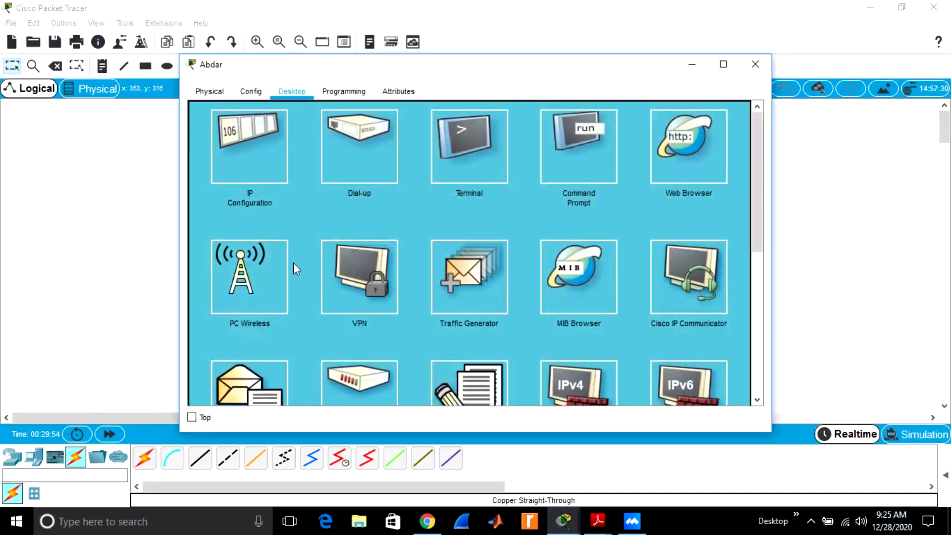
left_click(254, 381)
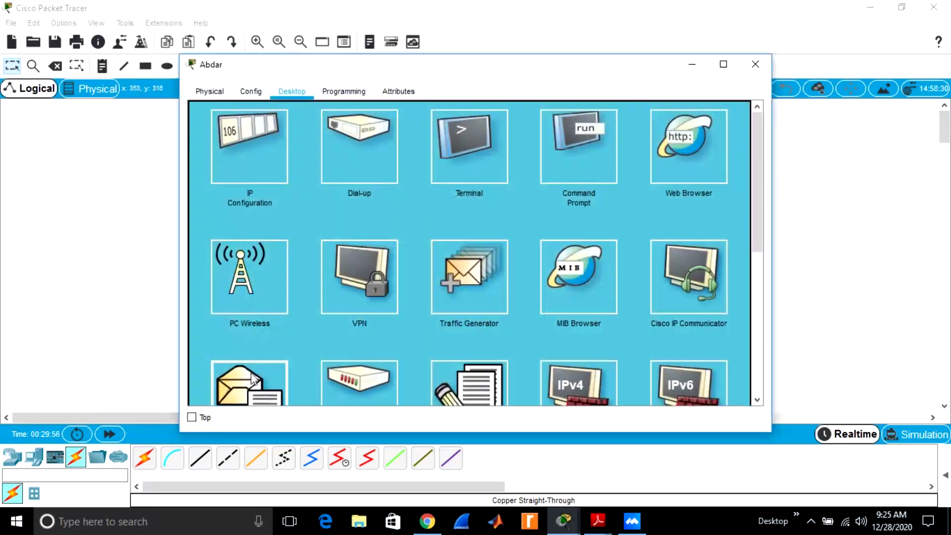
left_click(328, 145)
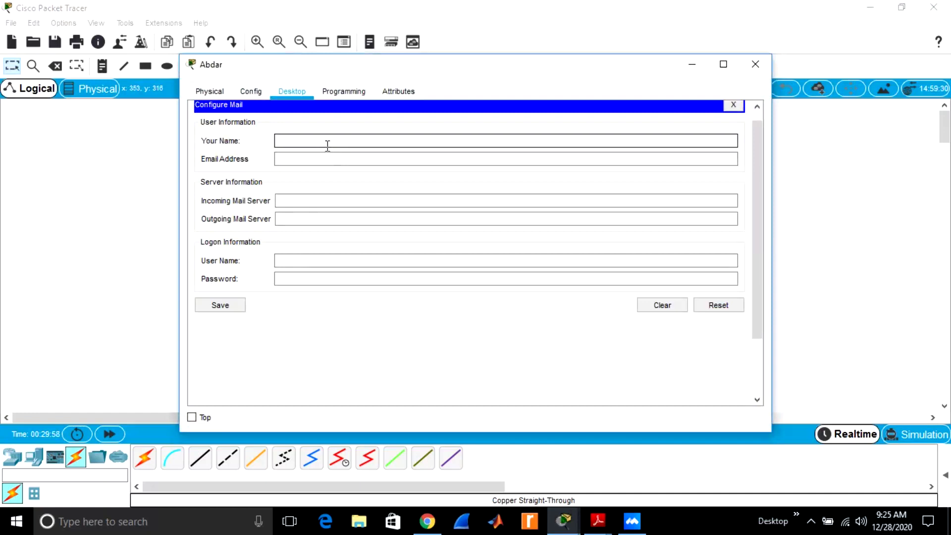
type("abdar")
left_click(297, 160)
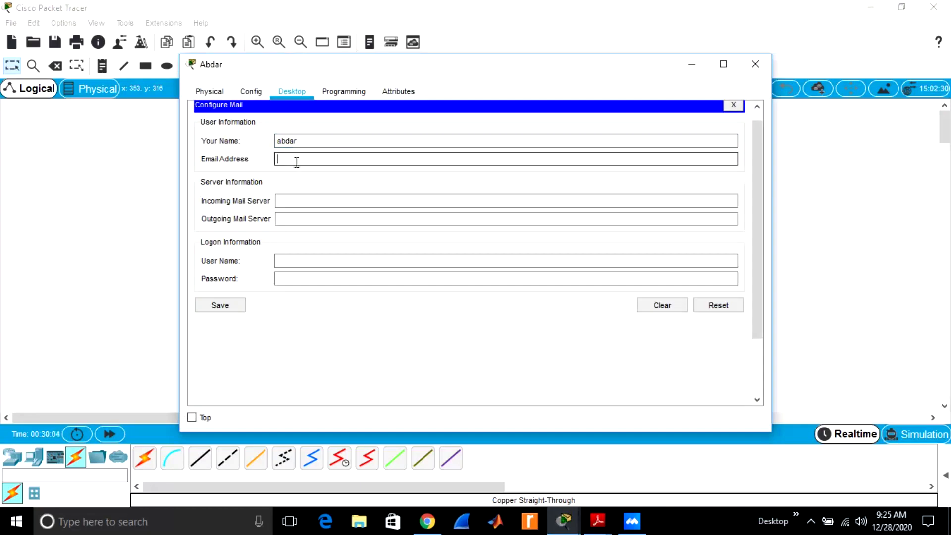
Set both incoming and outgoing mail servers to gmail.com
left_click(294, 200)
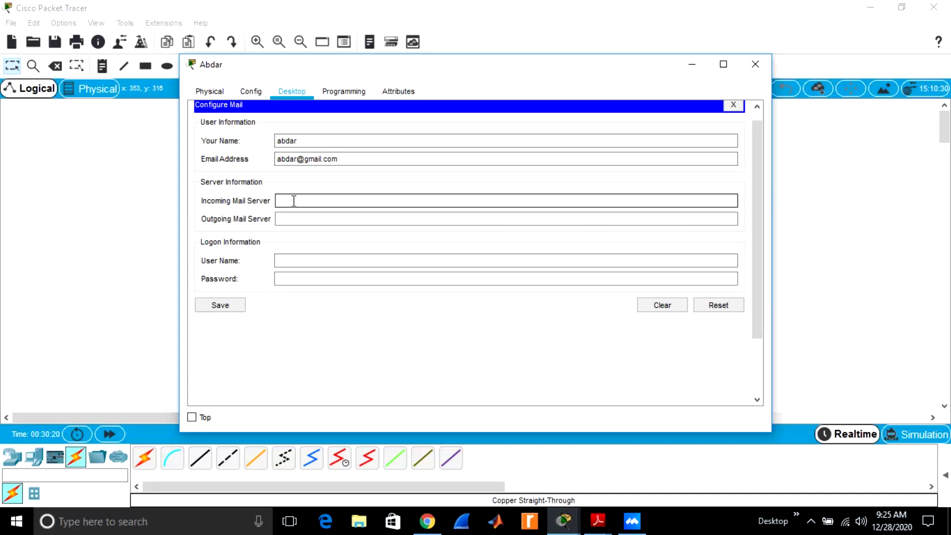
type("gmail.com")
left_click_drag(323, 201, 278, 203)
key("ctrl+c")
left_click(285, 219)
key("ctrl+v")
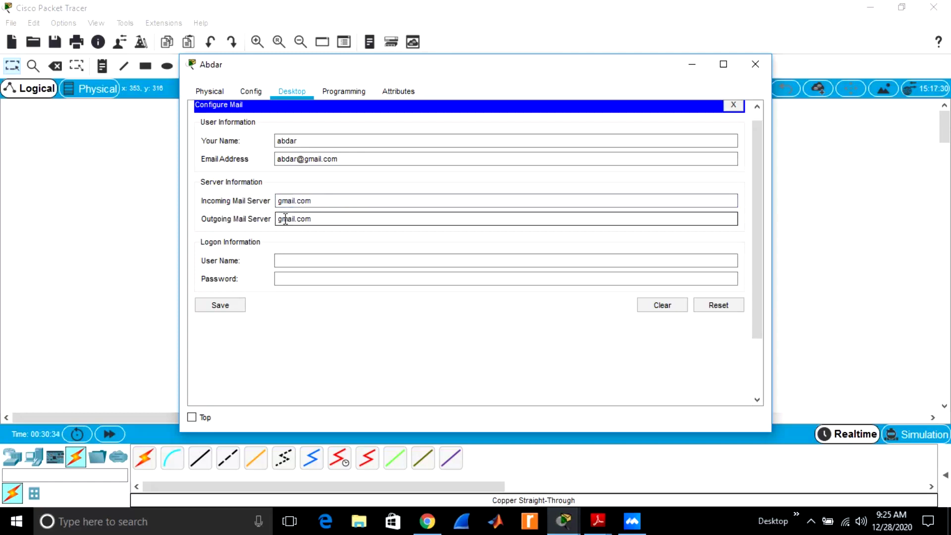
Enter the account's login user name and password, and save the mail settings
left_click(292, 259)
type("abdar")
left_click(294, 279)
left_click(294, 281)
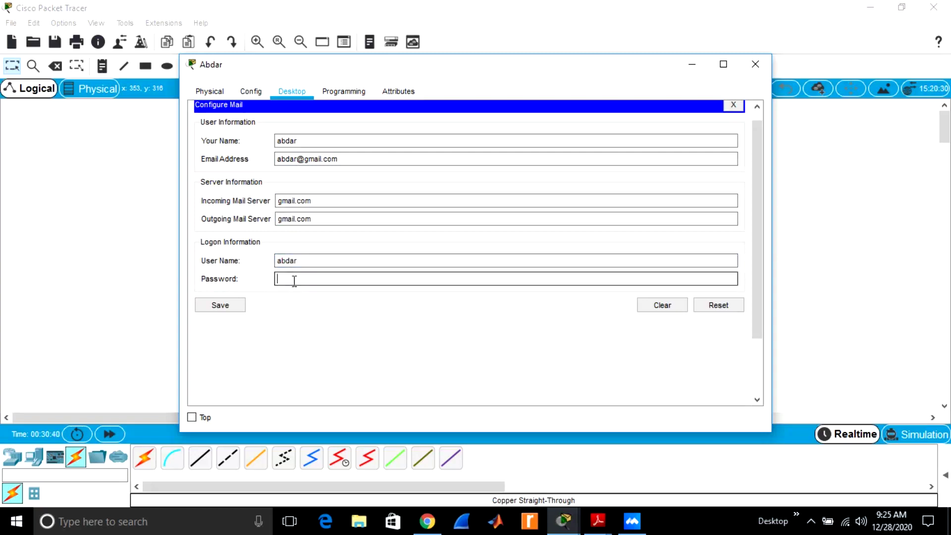
type("123")
left_click(224, 307)
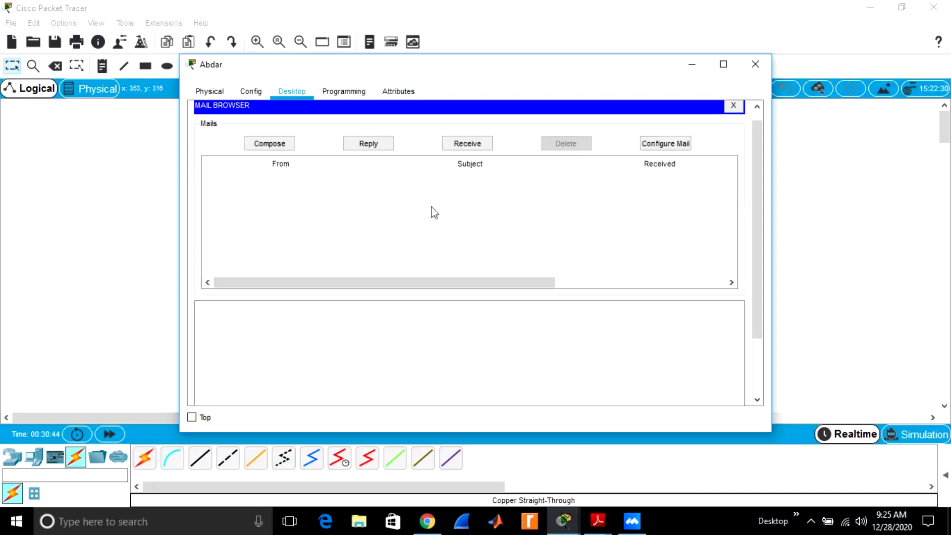
On the lower-right laptop's mail setup, enter the user's display name and gmail.com email address
left_click(757, 65)
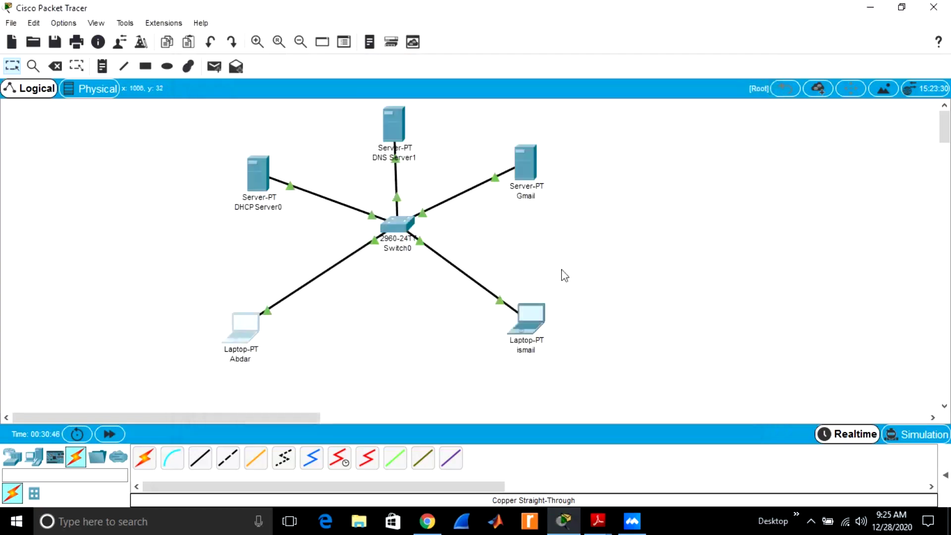
left_click(534, 330)
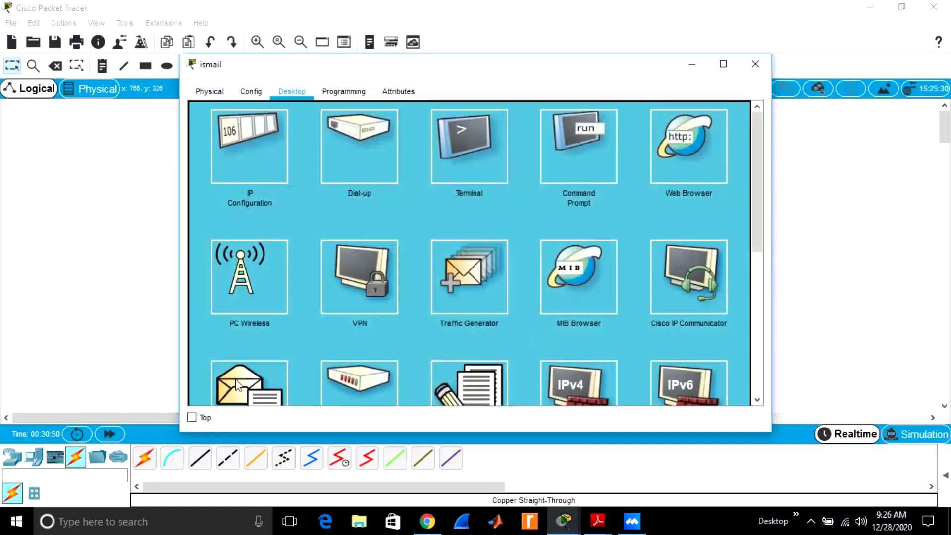
left_click(237, 385)
left_click(295, 142)
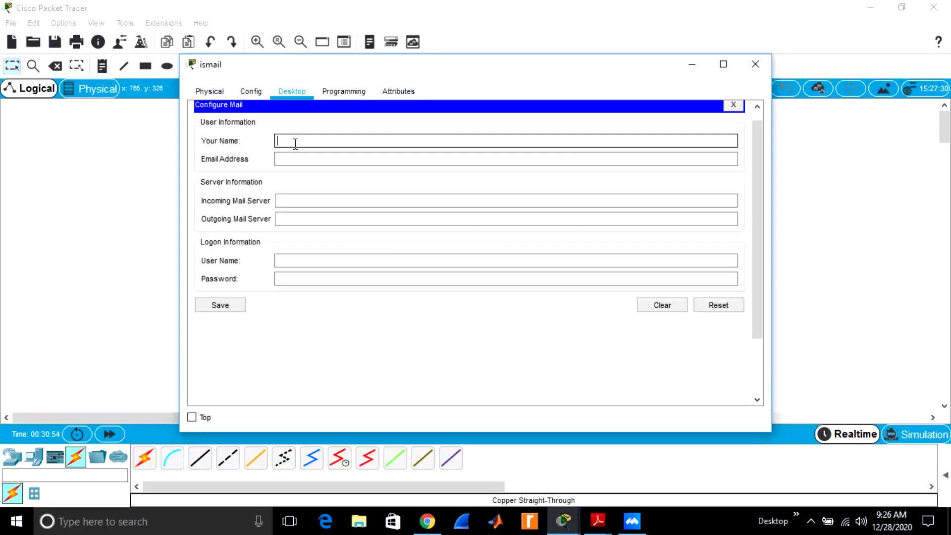
type("ismail")
left_click(293, 159)
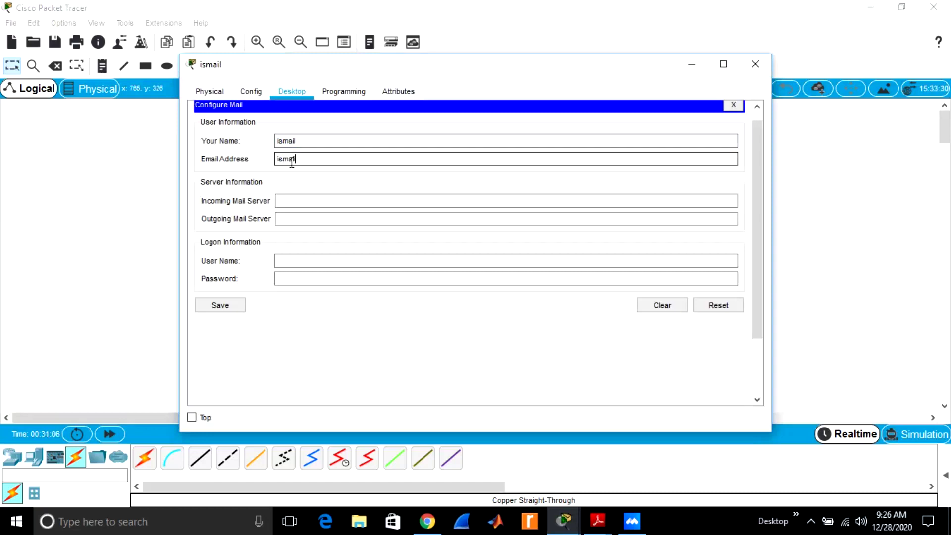
Set incoming and outgoing mail servers to gmail.com, enter the login name and password, and save
left_click(294, 201)
key("ctrl+v")
left_click(288, 219)
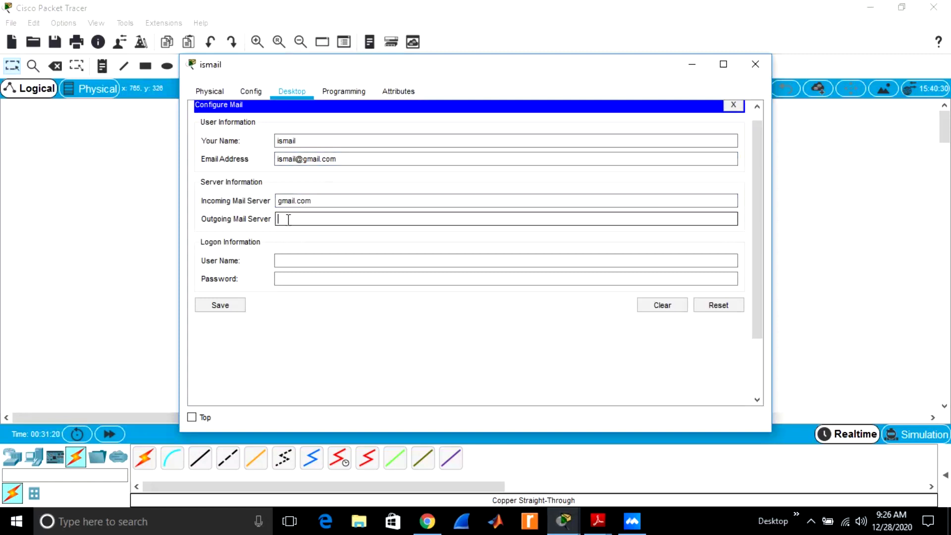
key("ctrl+v")
left_click(287, 263)
type("ismail")
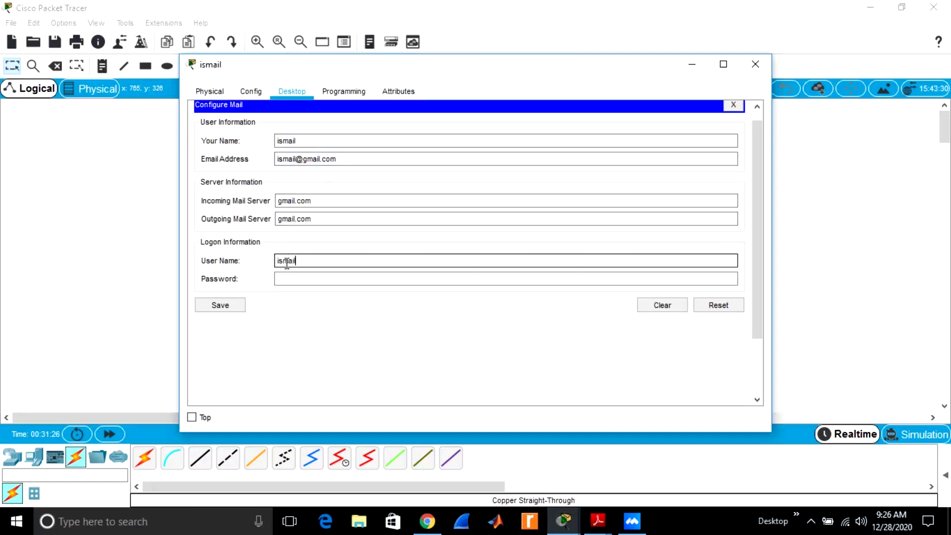
left_click(287, 280)
type("123")
left_click(223, 309)
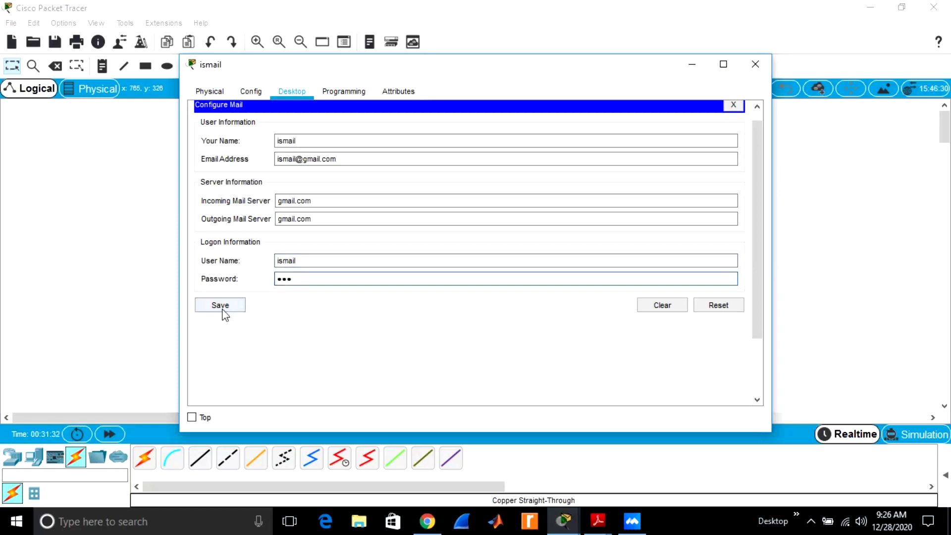
left_click(222, 307)
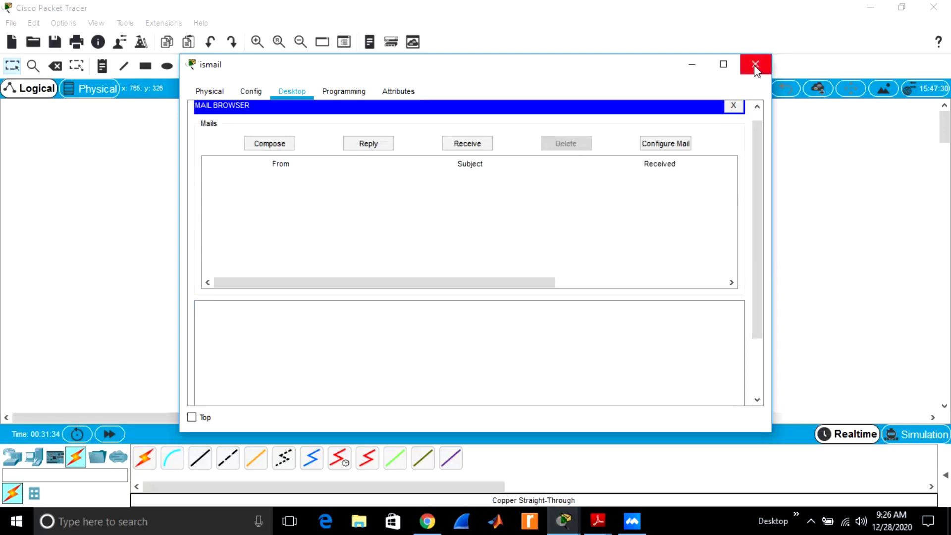
left_click(754, 64)
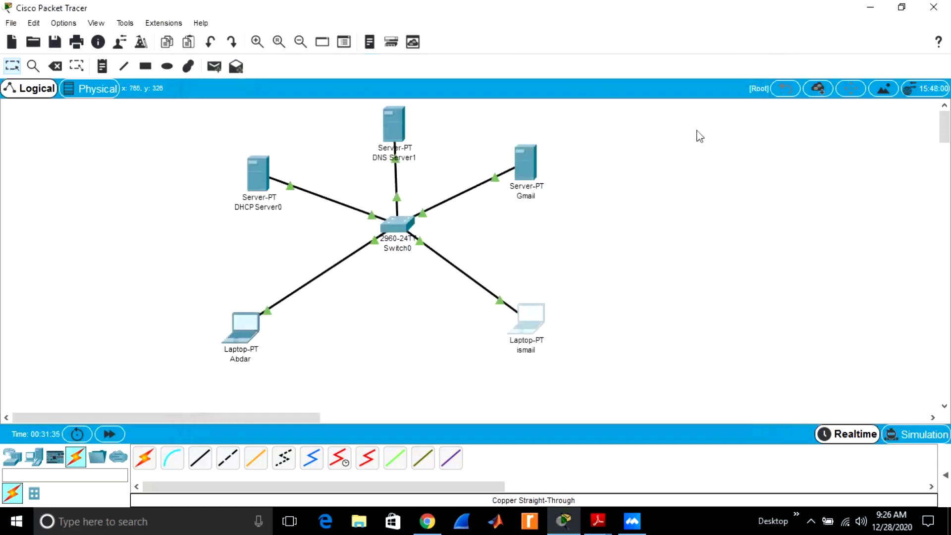
On the left laptop, address a new email to the second user's gmail account with subject 'data comm class'
left_click(245, 329)
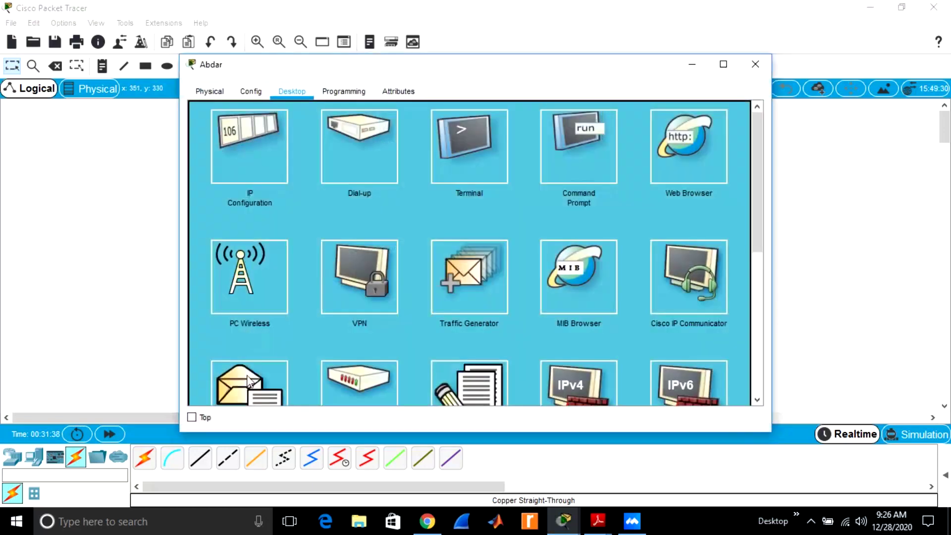
left_click(248, 382)
left_click_drag(761, 238, 763, 185)
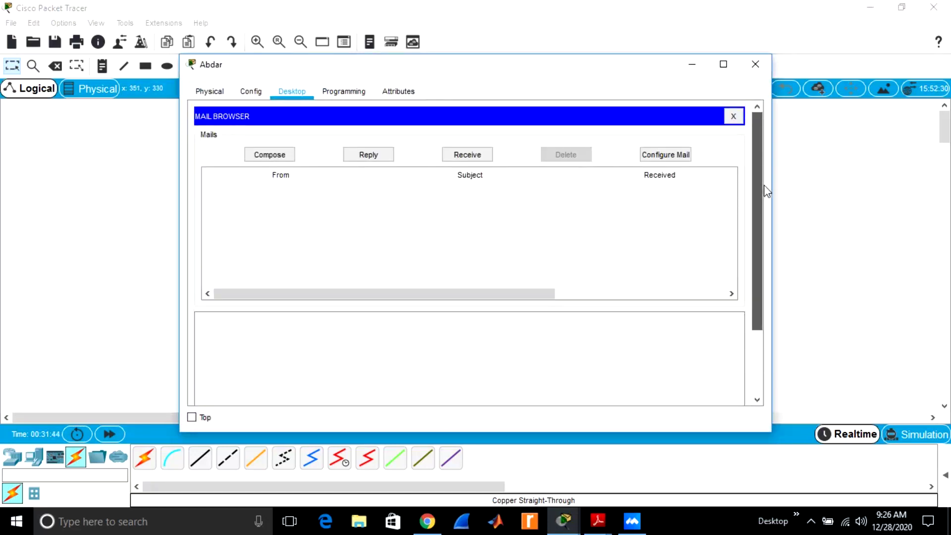
left_click_drag(764, 185, 764, 185)
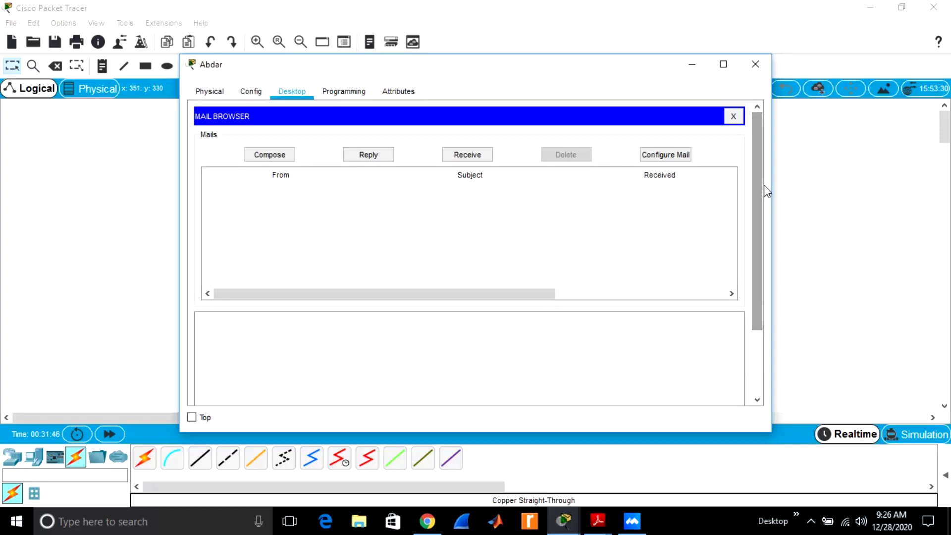
left_click(274, 159)
left_click(314, 140)
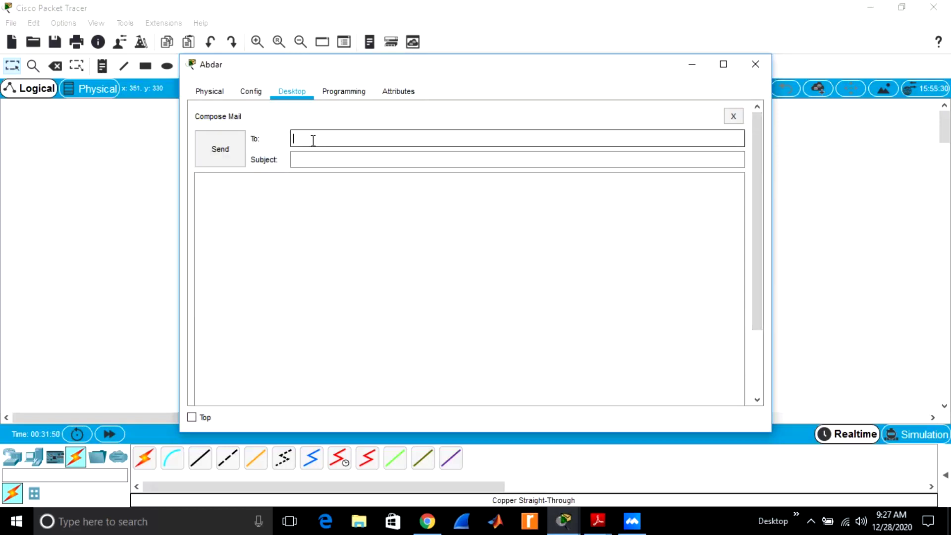
left_click(321, 155)
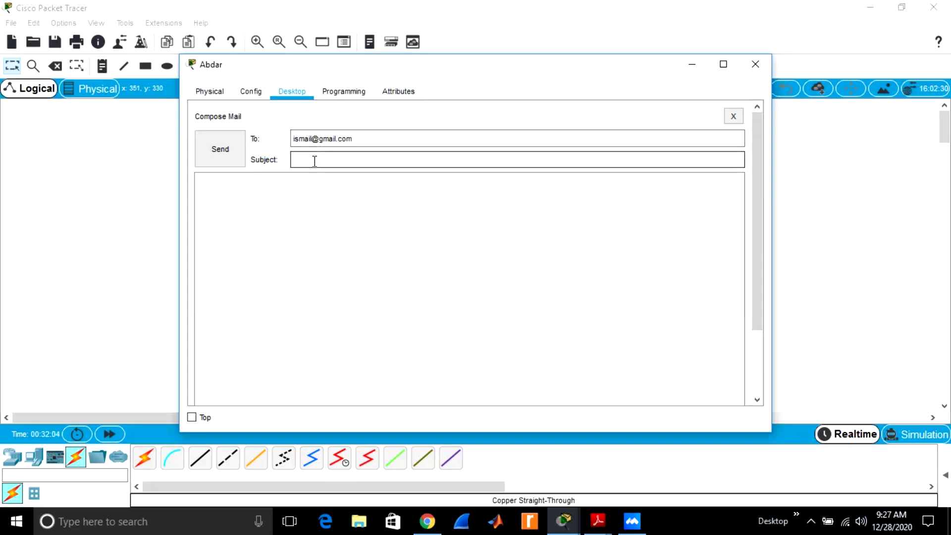
type("data comm class")
Write the body 'Dear friend; please send me today lab tasks', send it, and close the window
left_click(277, 201)
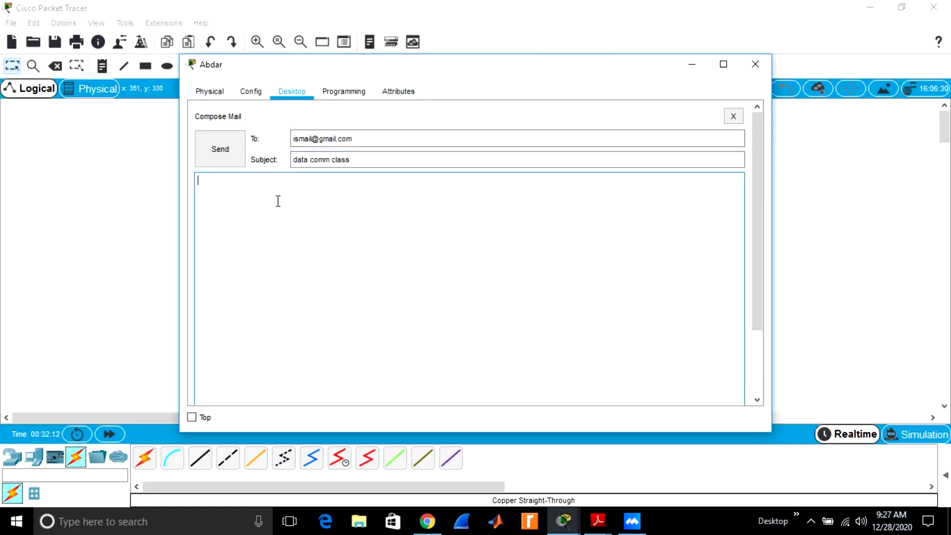
type("Dear")
type("friend;")
key("Return")
type("pleased")
key("BackSpace")
type("send me to")
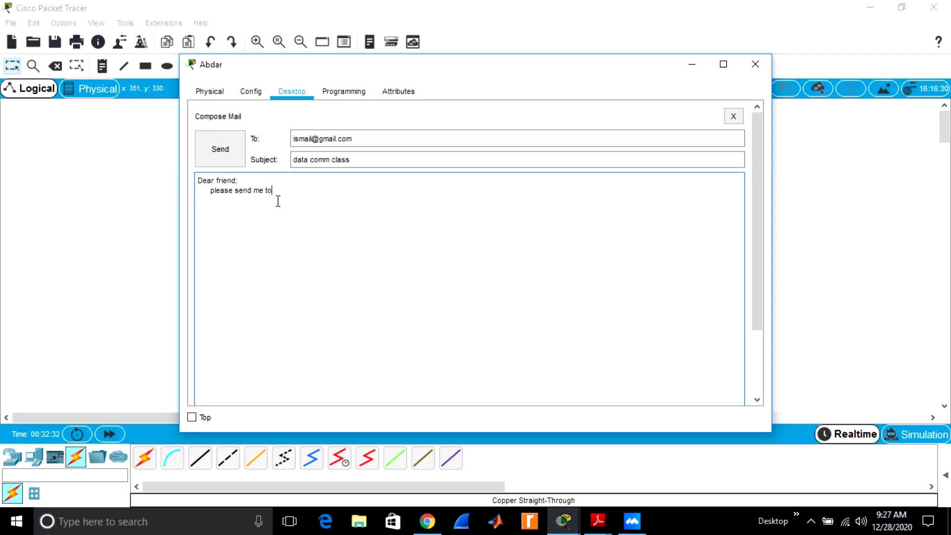
type("day lab tasks")
left_click(213, 161)
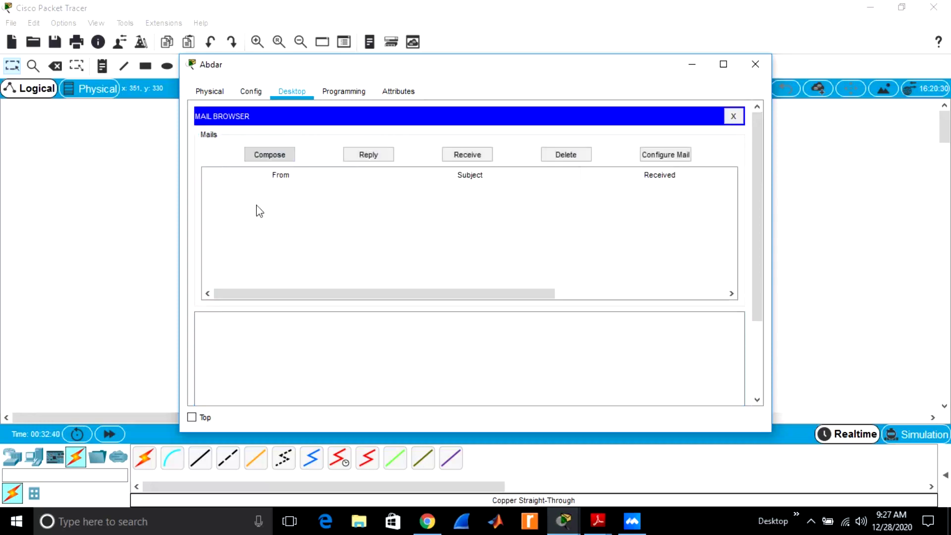
left_click(756, 64)
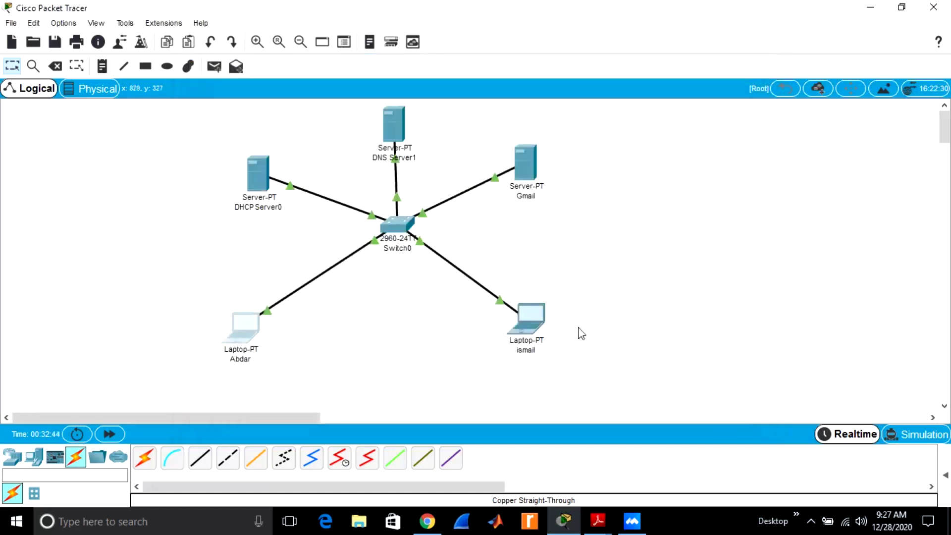
On the right laptop, fetch and read the 'data comm class' email, then start a new message
left_click(532, 325)
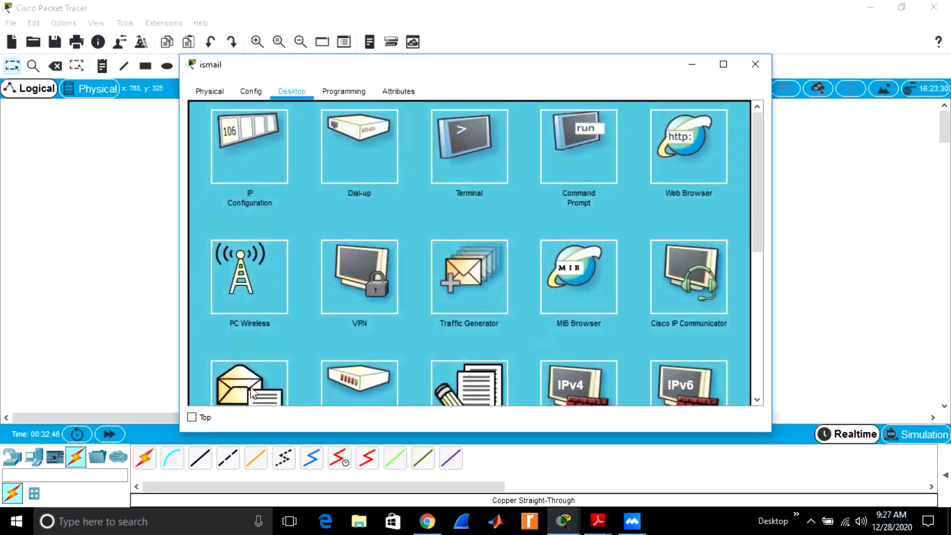
left_click(236, 394)
left_click_drag(759, 212, 754, 167)
left_click(483, 157)
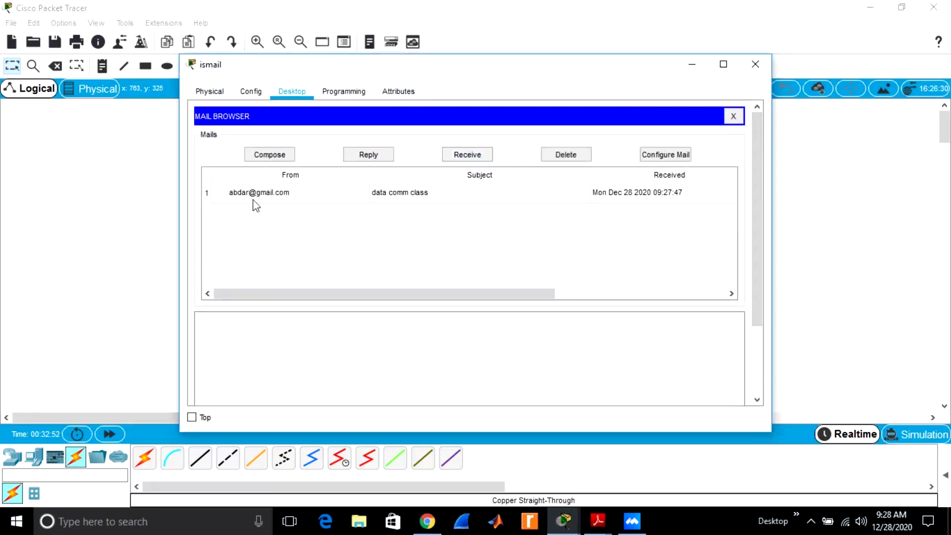
double_click(404, 198)
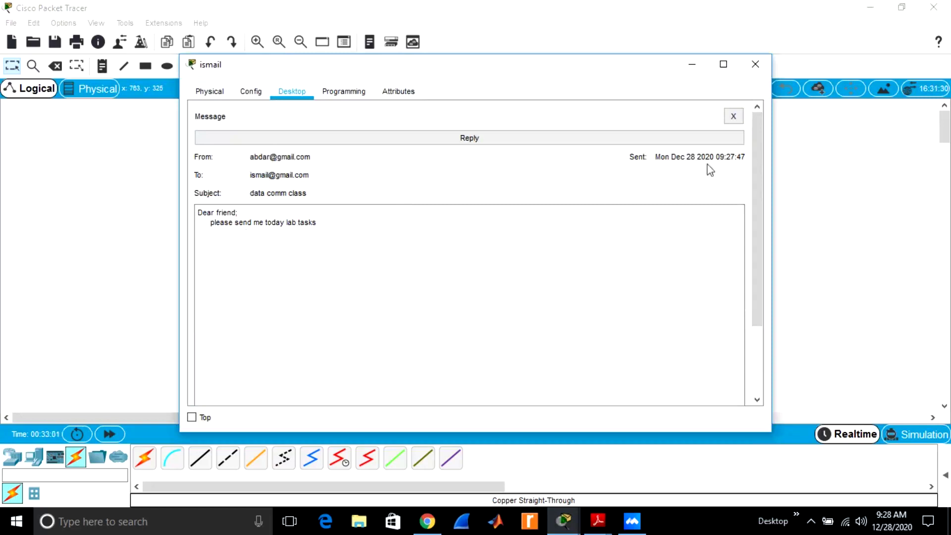
left_click(735, 117)
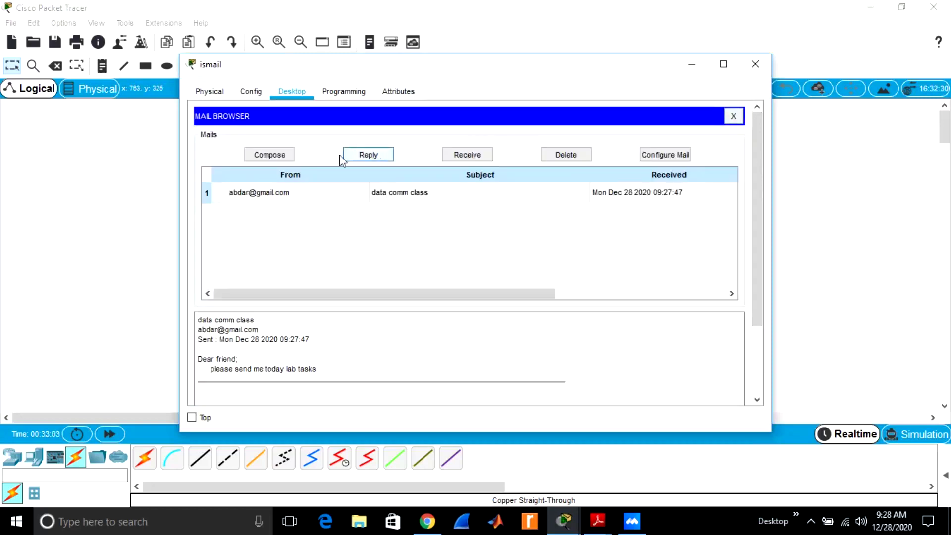
left_click(281, 158)
Address the new email to the left laptop user's account with subject 'Data communication lab task'
left_click(321, 136)
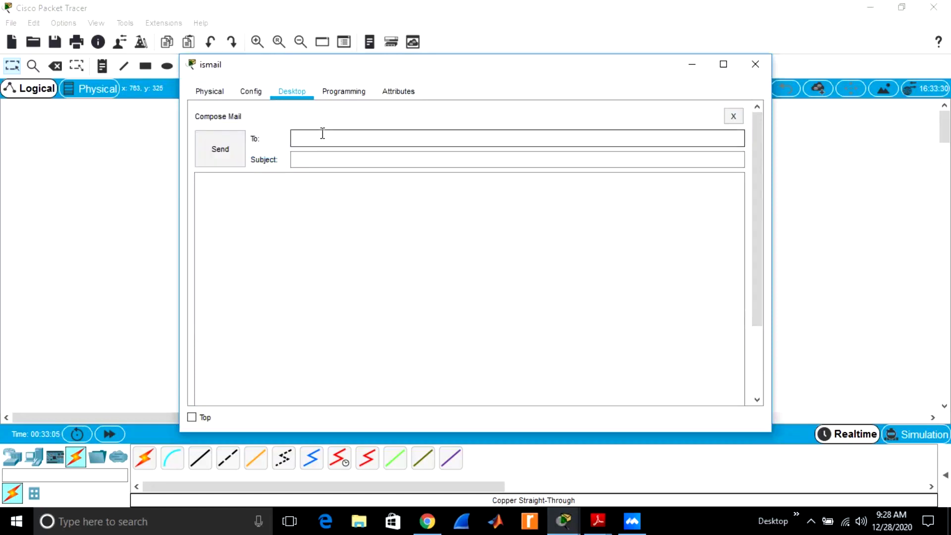
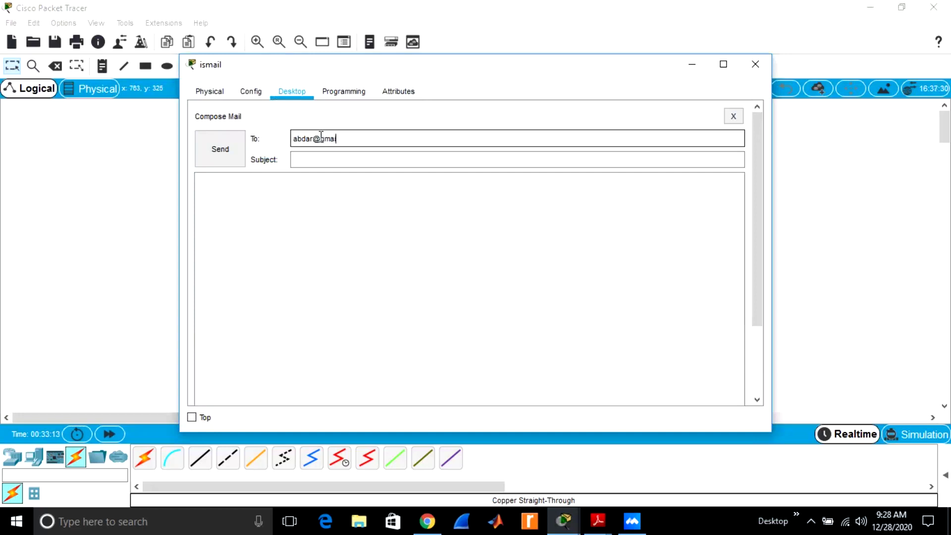
left_click(325, 161)
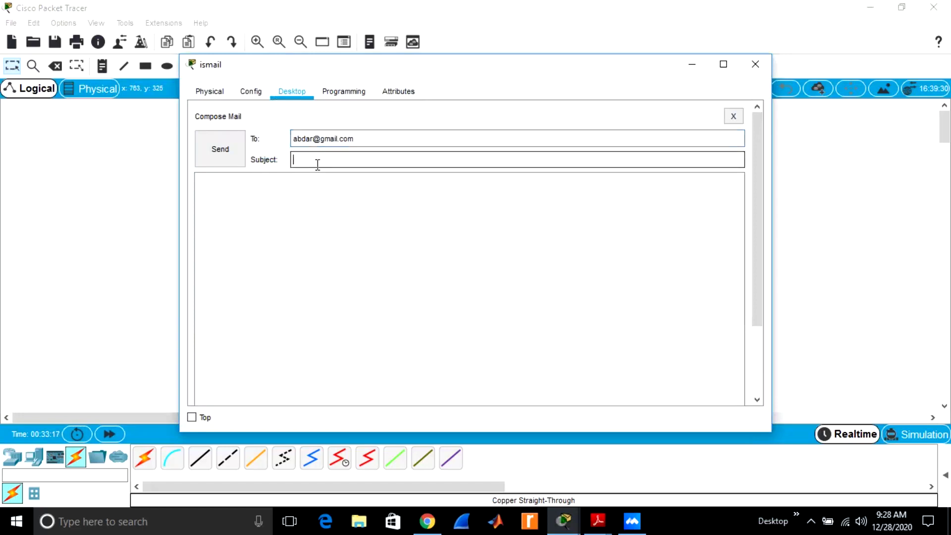
type("Data communication ")
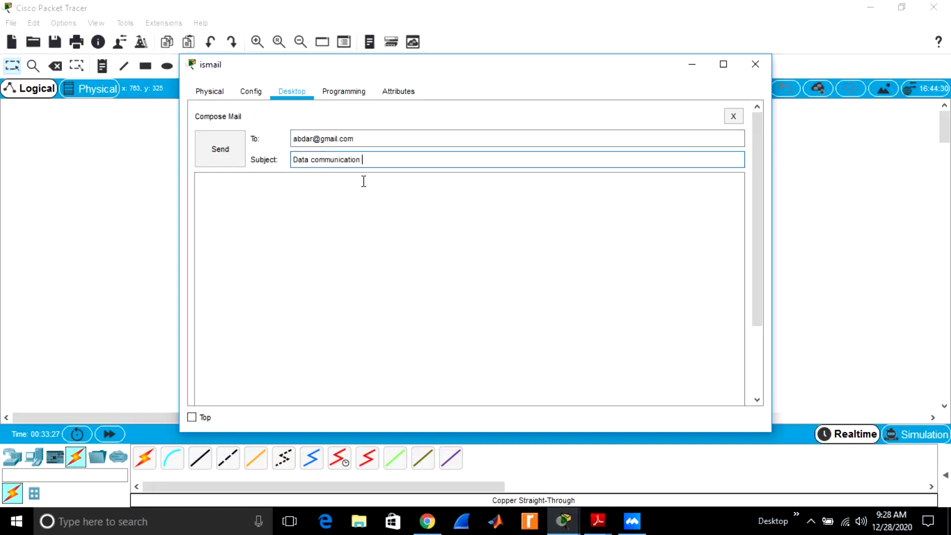
type("lab task")
Write a body greeting the recipient and mentioning the attached lab task file, send it, and close the window
left_click(289, 187)
type("D")
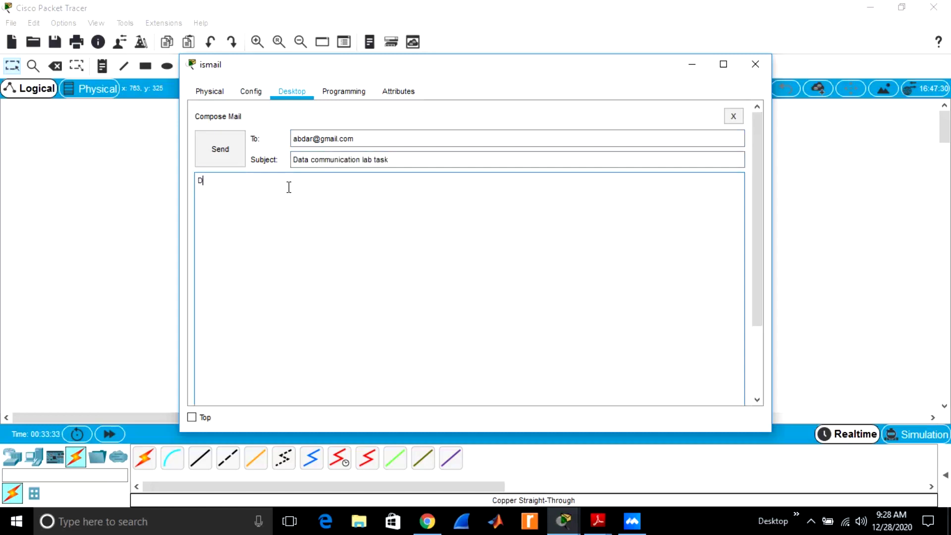
type("ear abdar;")
key("Return")
type("hope you will be")
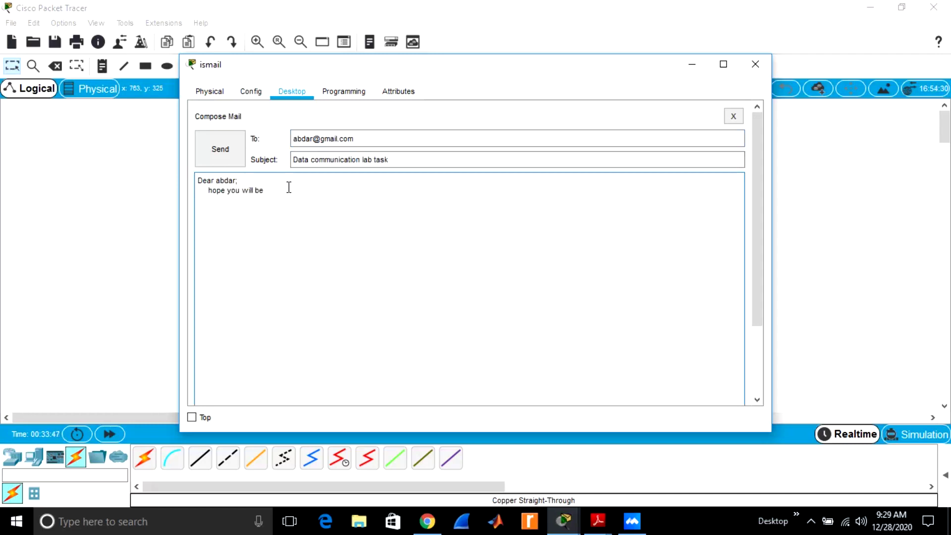
type(" fin")
type("e th")
type("at atta")
type("ch")
type("e")
type("d file la")
type("b task")
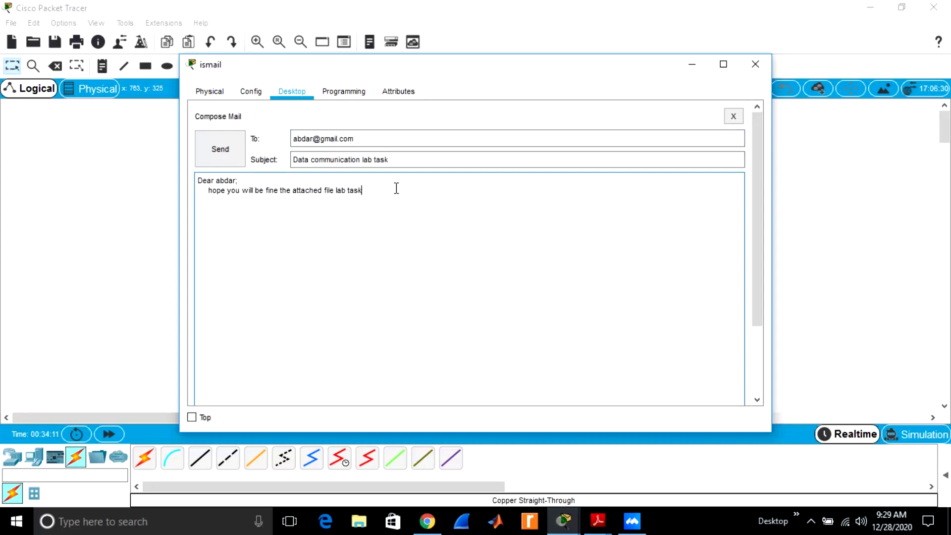
left_click(220, 159)
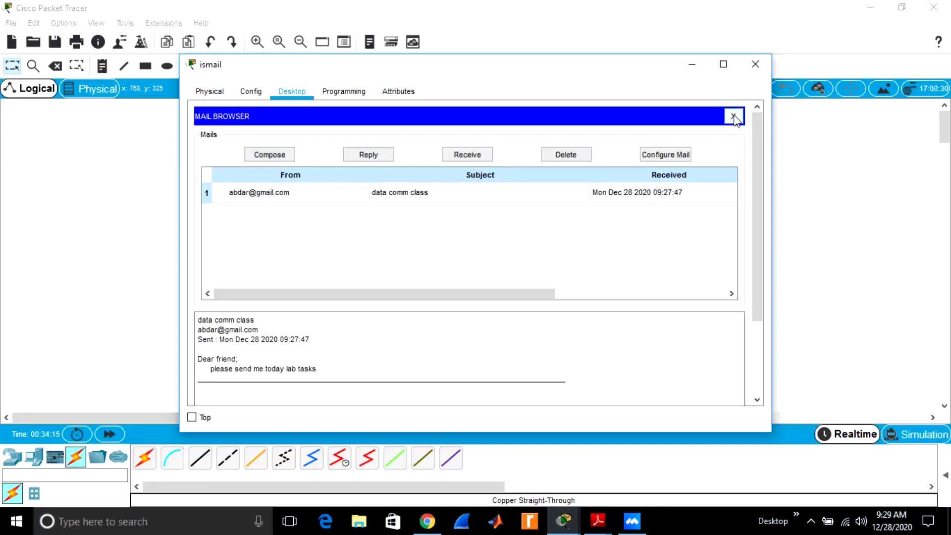
left_click(756, 64)
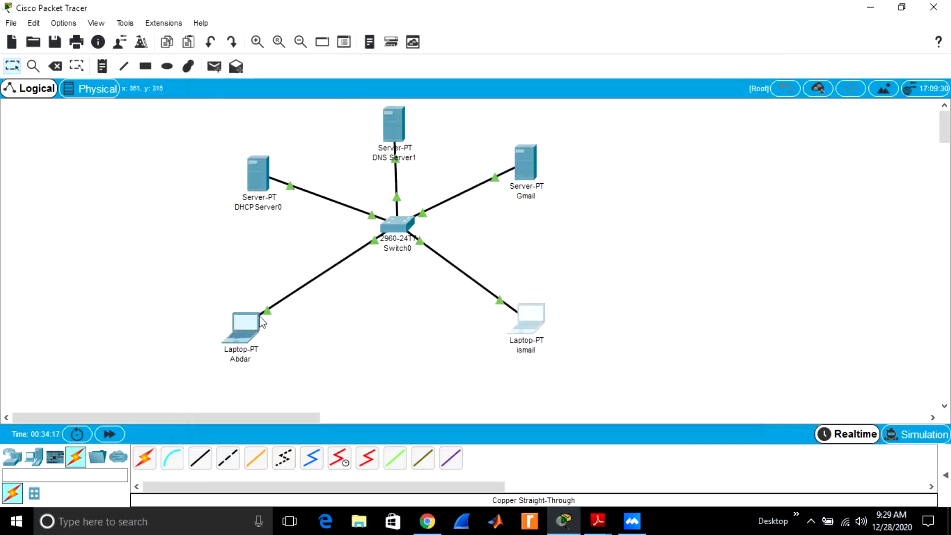
On the left laptop, receive and read the 'Data communication lab task' email, then close the device window
left_click(234, 340)
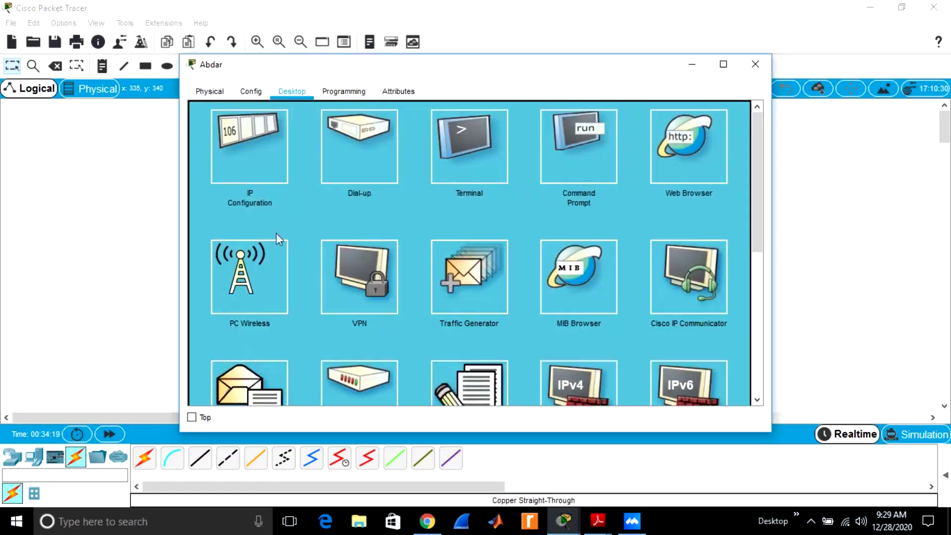
left_click(246, 386)
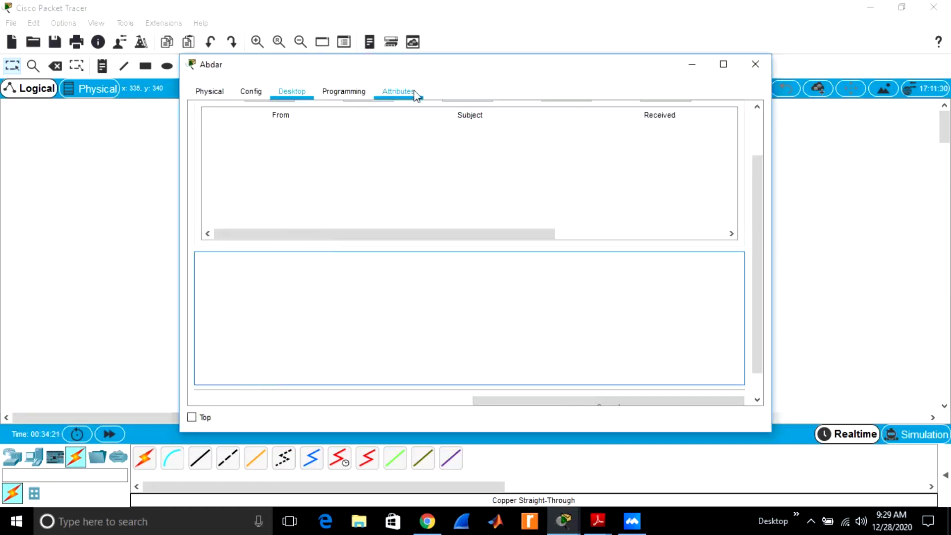
left_click_drag(753, 173, 753, 113)
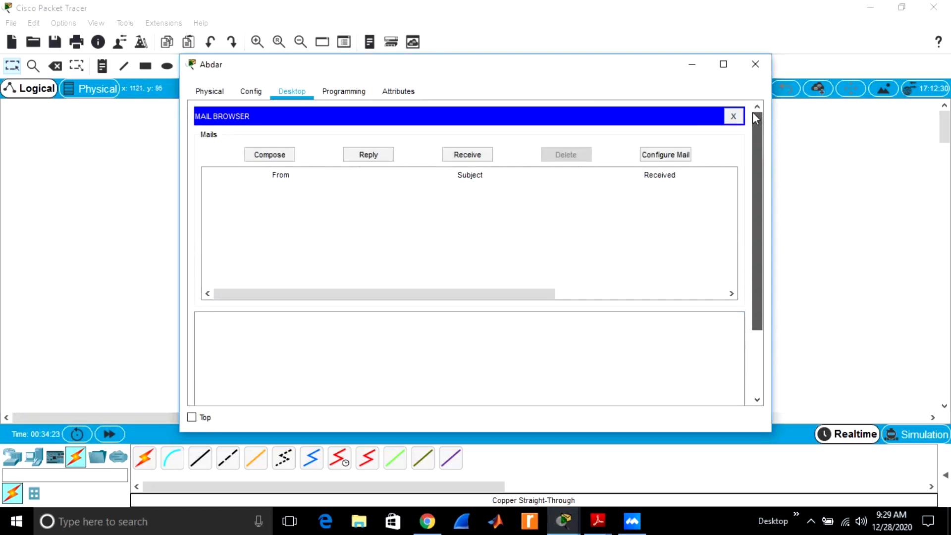
left_click(473, 157)
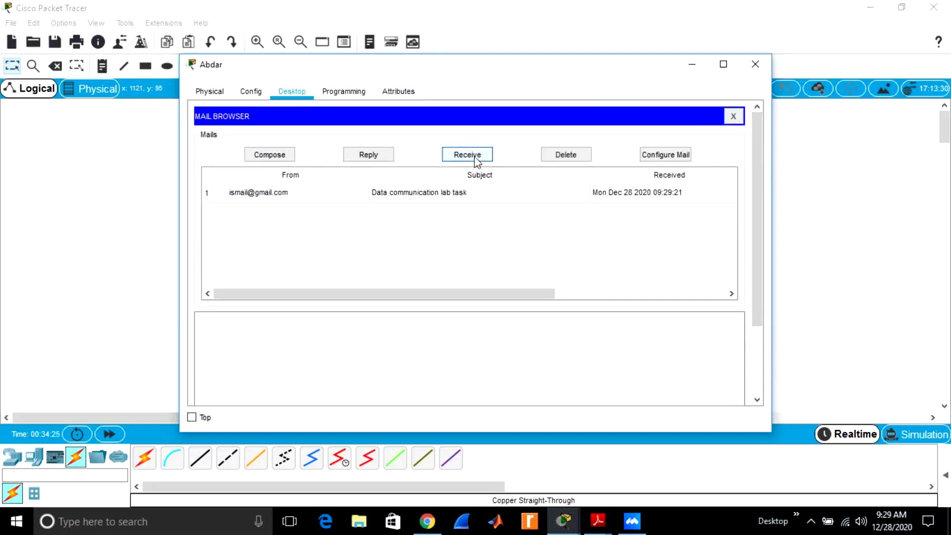
double_click(403, 195)
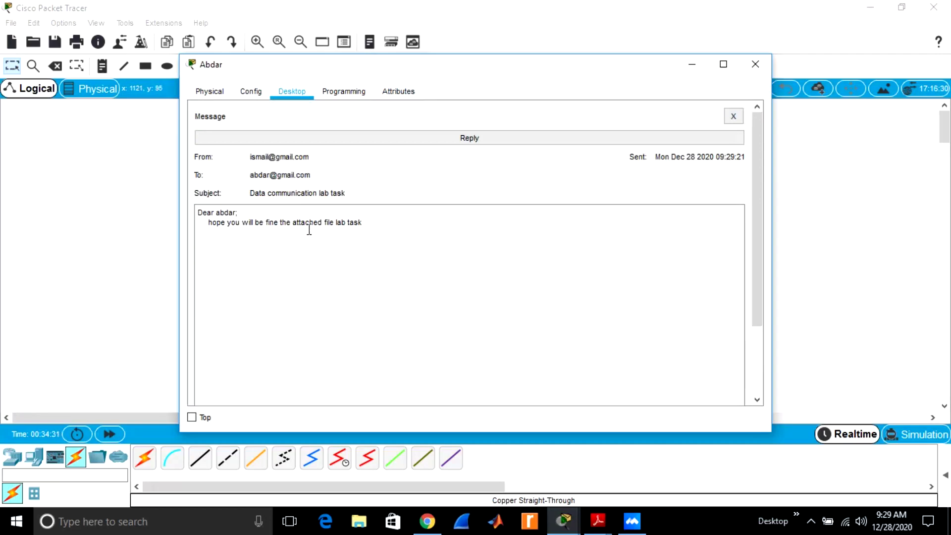
left_click(734, 116)
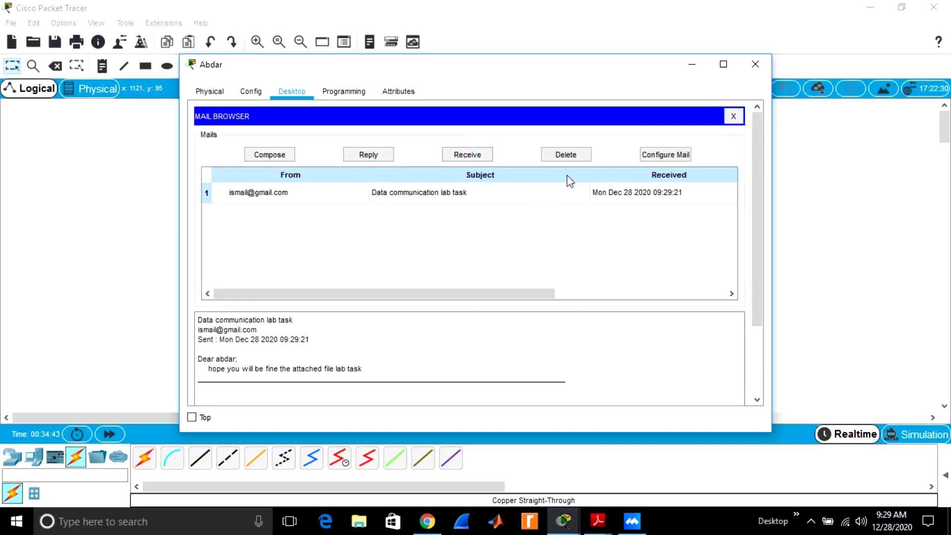
left_click(755, 62)
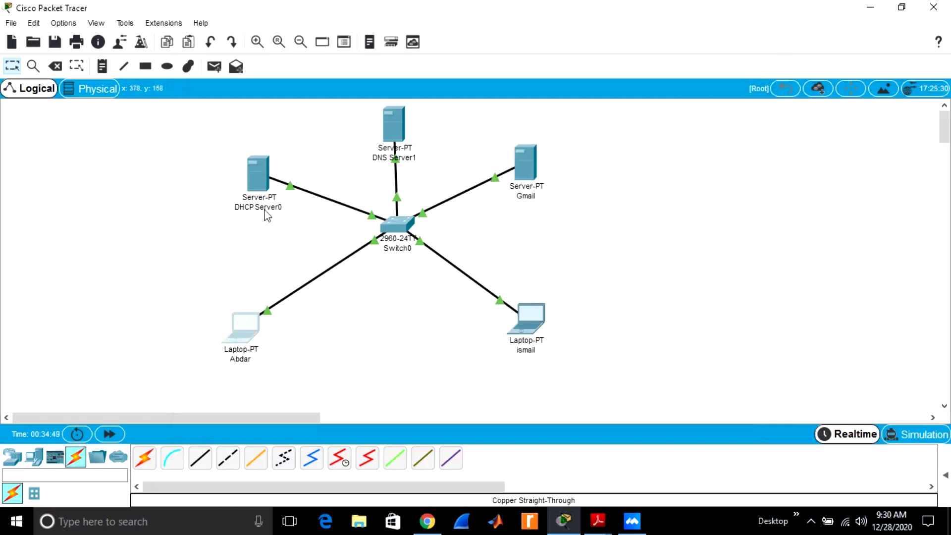
mouse_move(266, 214)
mouse_move(260, 186)
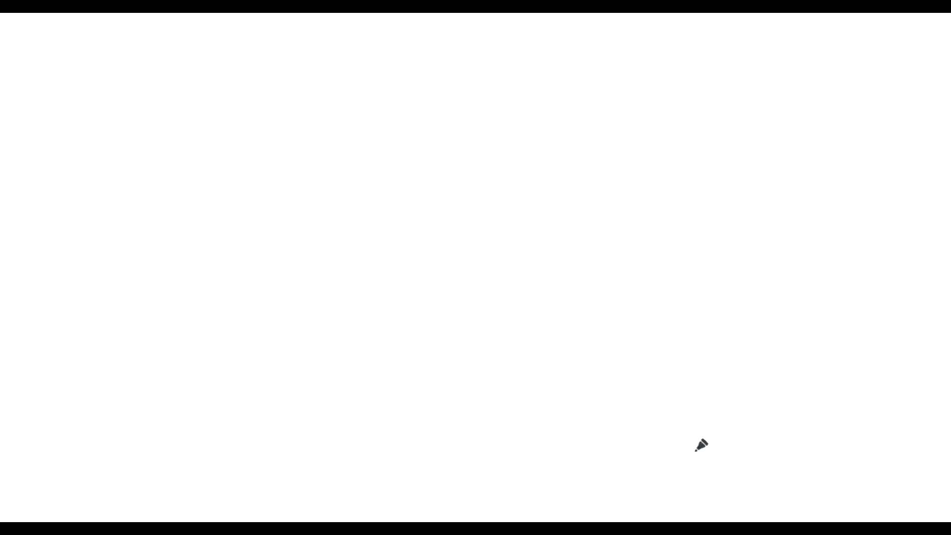
Add a whiteboard text heading about connecting the gmail server
key("t")
type("nnect")
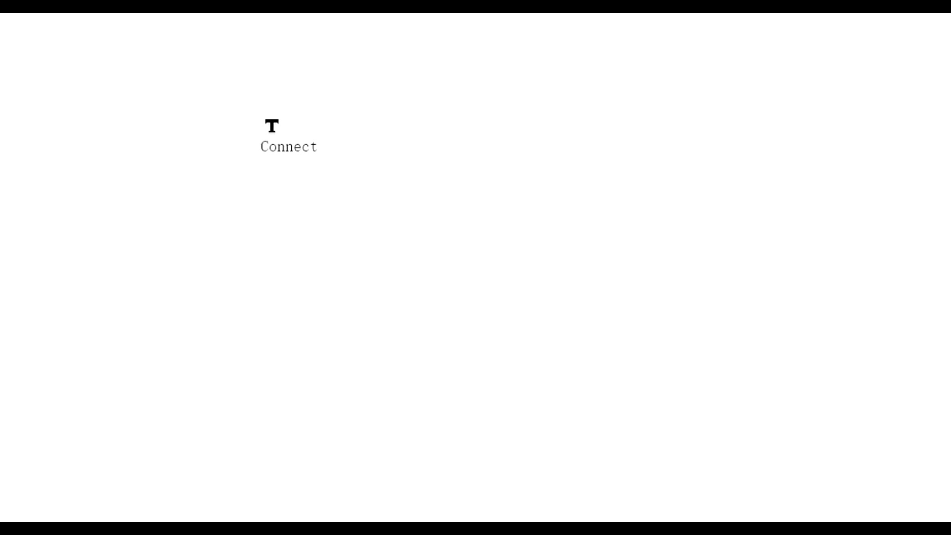
type(" gmail serve")
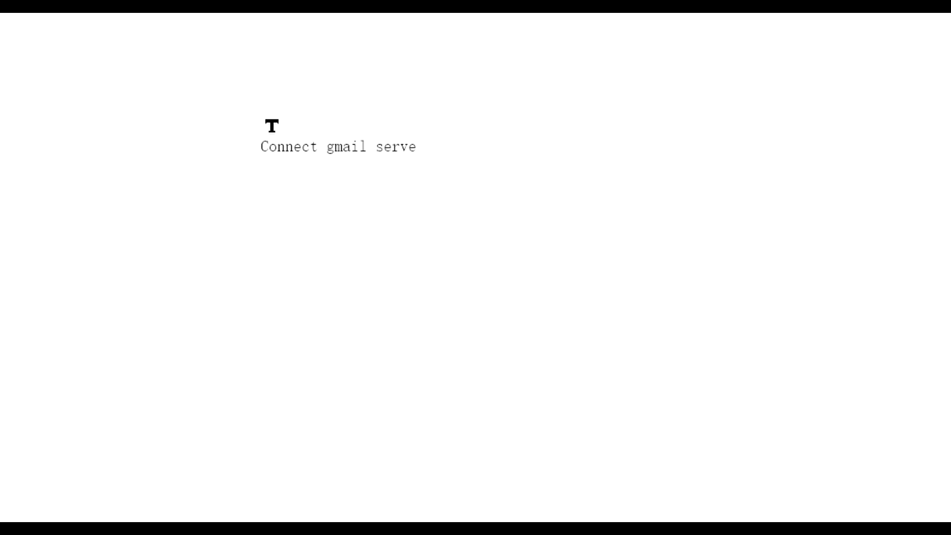